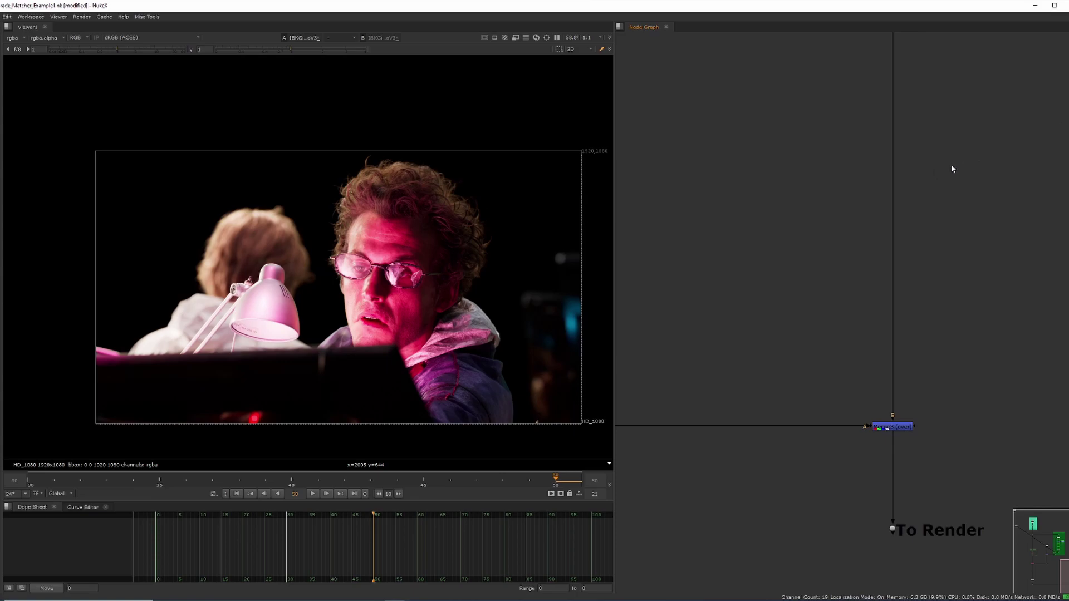
- Center the node tree and view the alpha matte of the Key/Alpha merge
{"action": "scroll", "coordinate": [864, 254], "scroll_direction": "down", "scroll_amount": 5}
{"action": "middle_click_drag", "start_coordinate": [860, 267], "coordinate": [822, 372]}
{"action": "scroll", "coordinate": [820, 329], "scroll_direction": "up", "scroll_amount": 3}
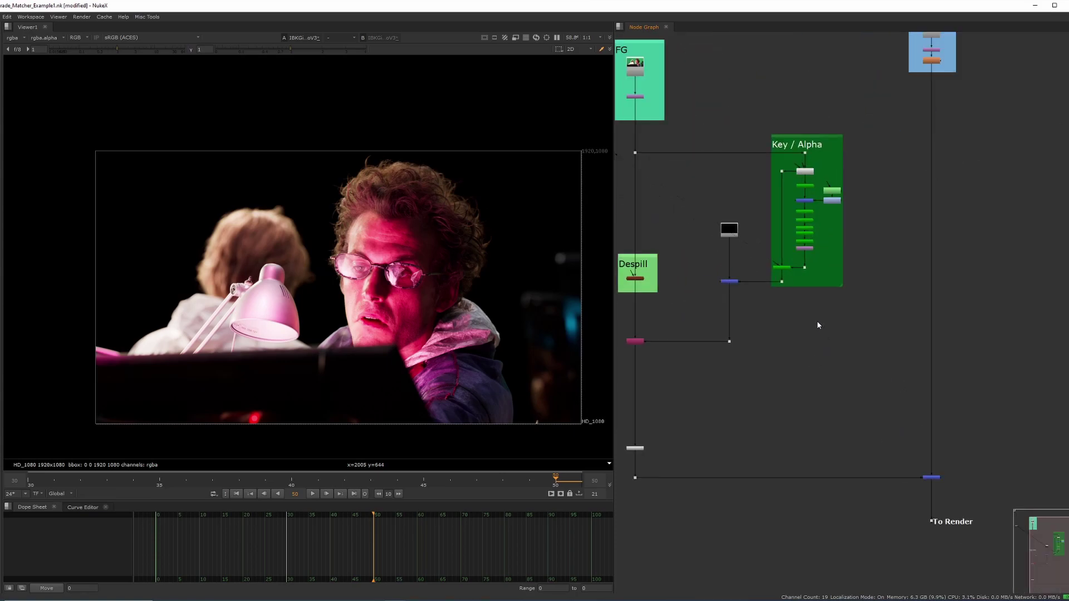
{"action": "middle_click_drag", "start_coordinate": [833, 339], "coordinate": [856, 384]}
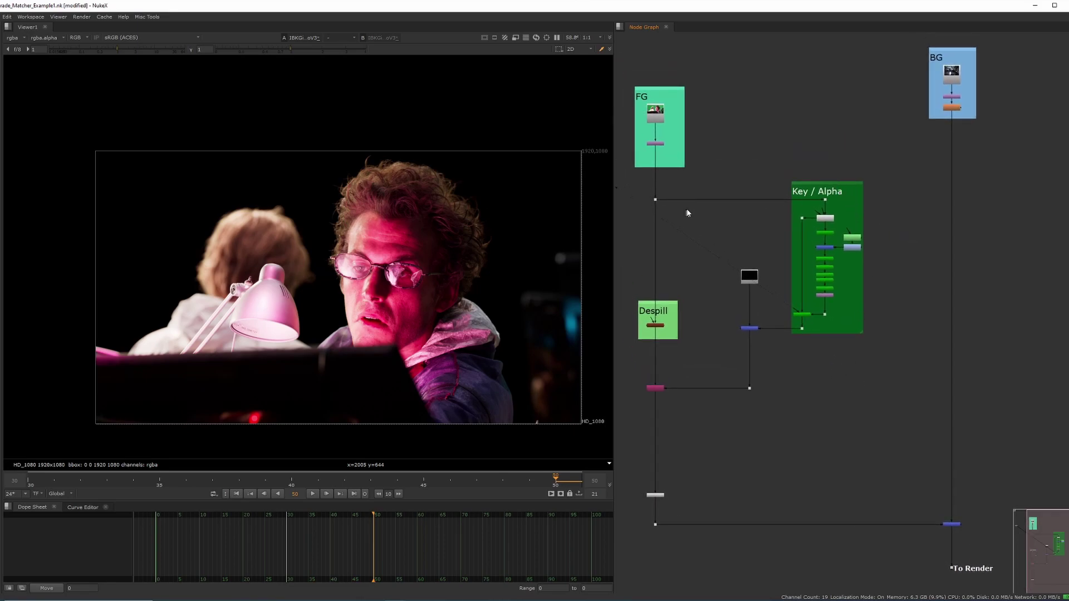
{"action": "scroll", "coordinate": [688, 213], "scroll_direction": "up", "scroll_amount": 2}
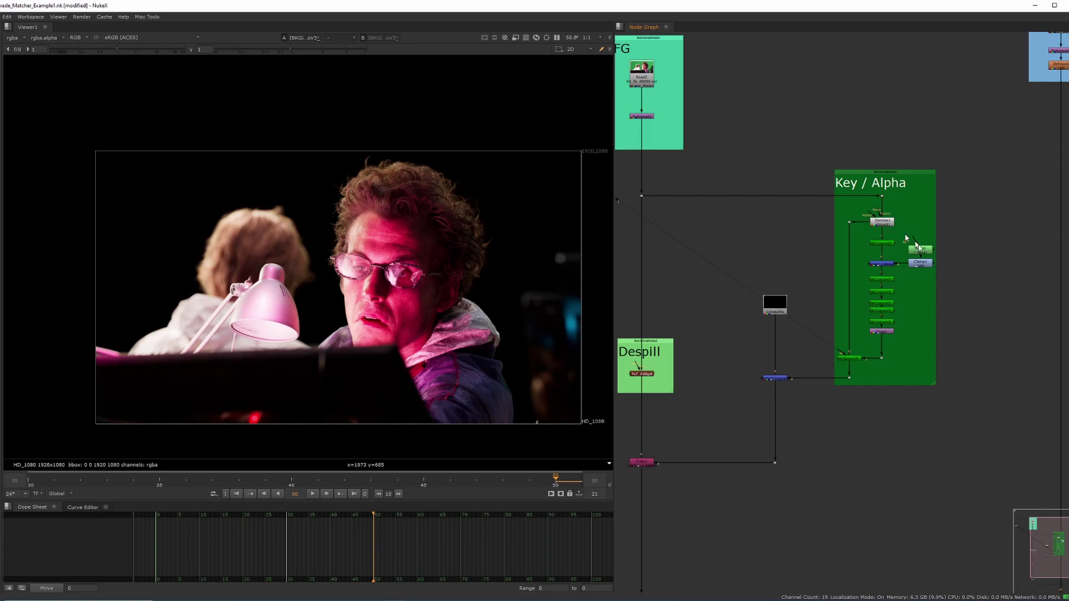
{"action": "left_click", "coordinate": [849, 358]}
{"action": "key", "text": "a"}
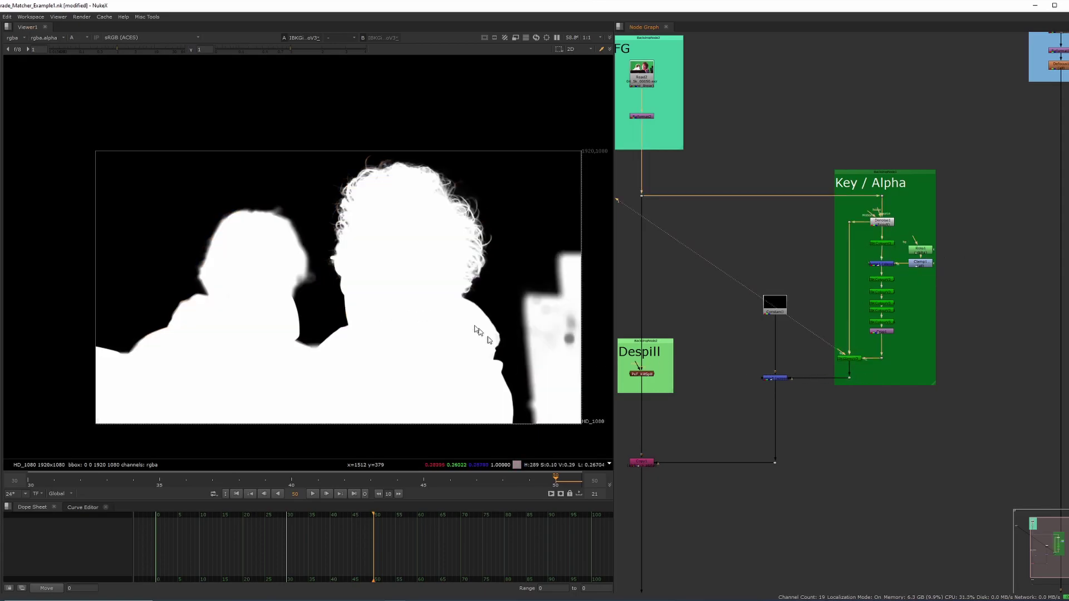
- Frame the whole FG, BG, Key/Alpha and Despill tree and return the Viewer to RGB
{"action": "scroll", "coordinate": [406, 298], "scroll_direction": "up", "scroll_amount": 1}
{"action": "scroll", "coordinate": [434, 256], "scroll_direction": "up", "scroll_amount": 3}
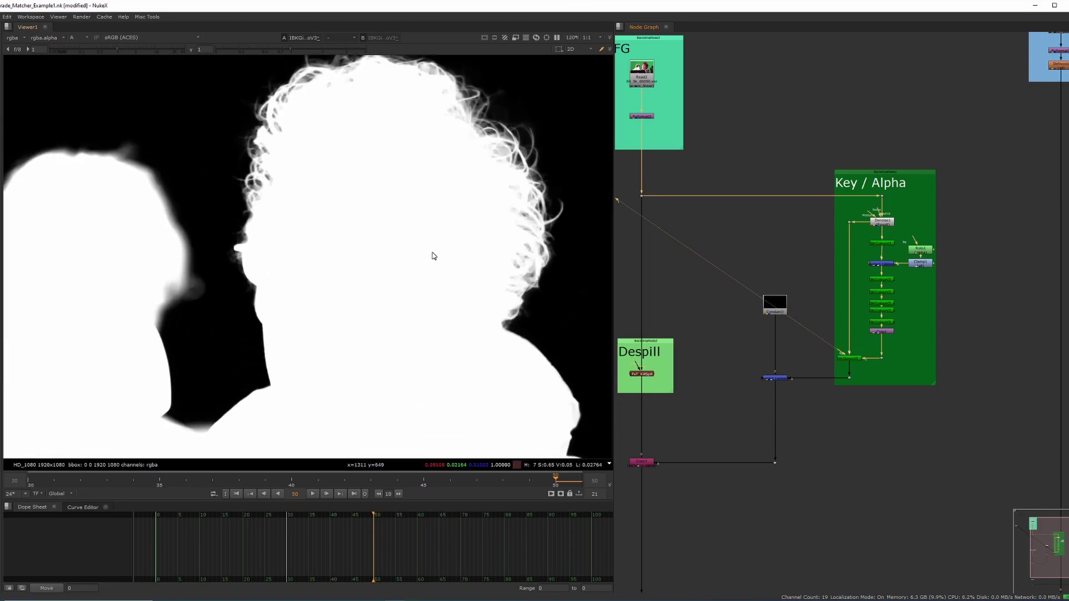
{"action": "scroll", "coordinate": [434, 257], "scroll_direction": "down", "scroll_amount": 3}
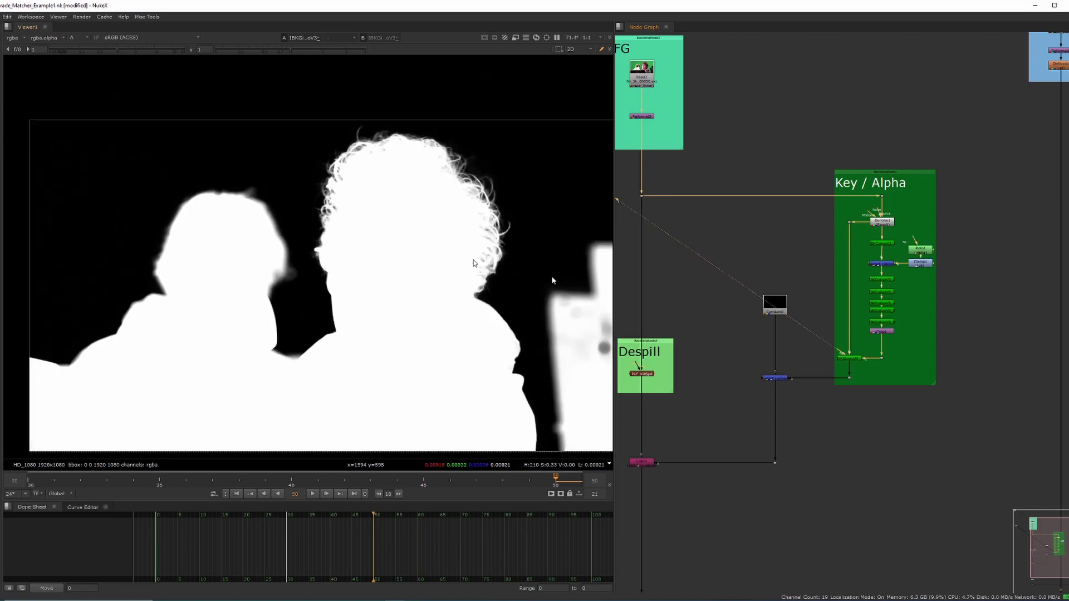
{"action": "key", "text": "f"}
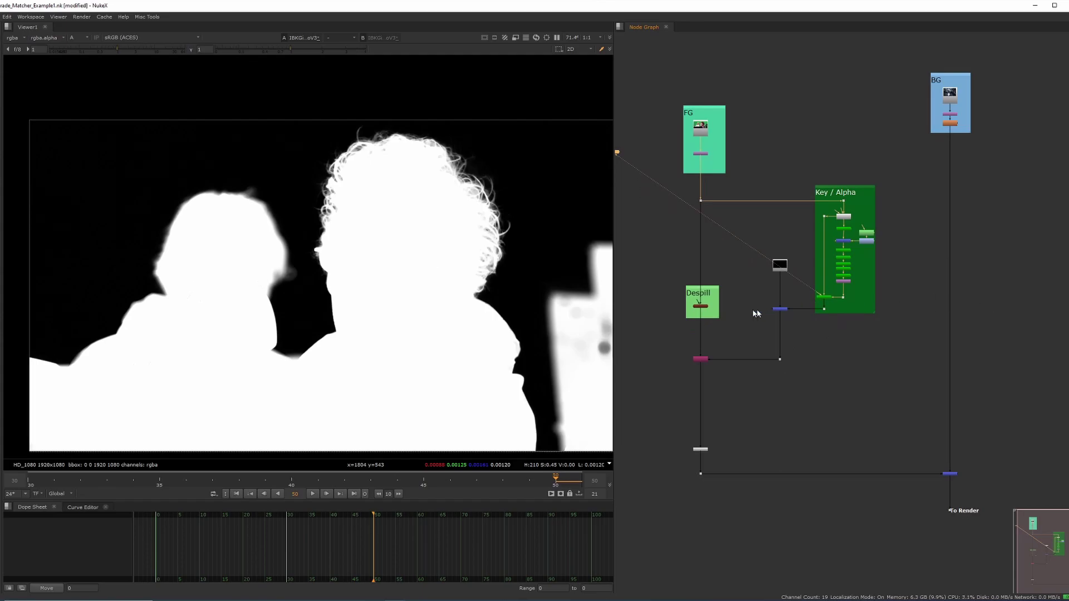
{"action": "key", "text": "a"}
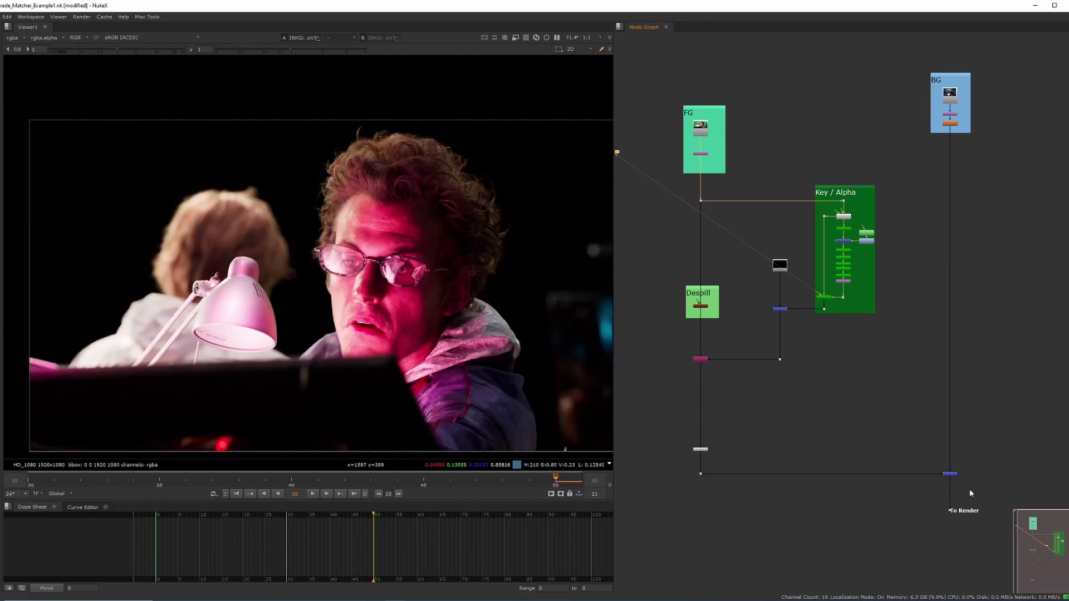
- Select To Render, zoom the graph in on the Merge above it, then deselect
{"action": "left_click", "coordinate": [953, 511]}
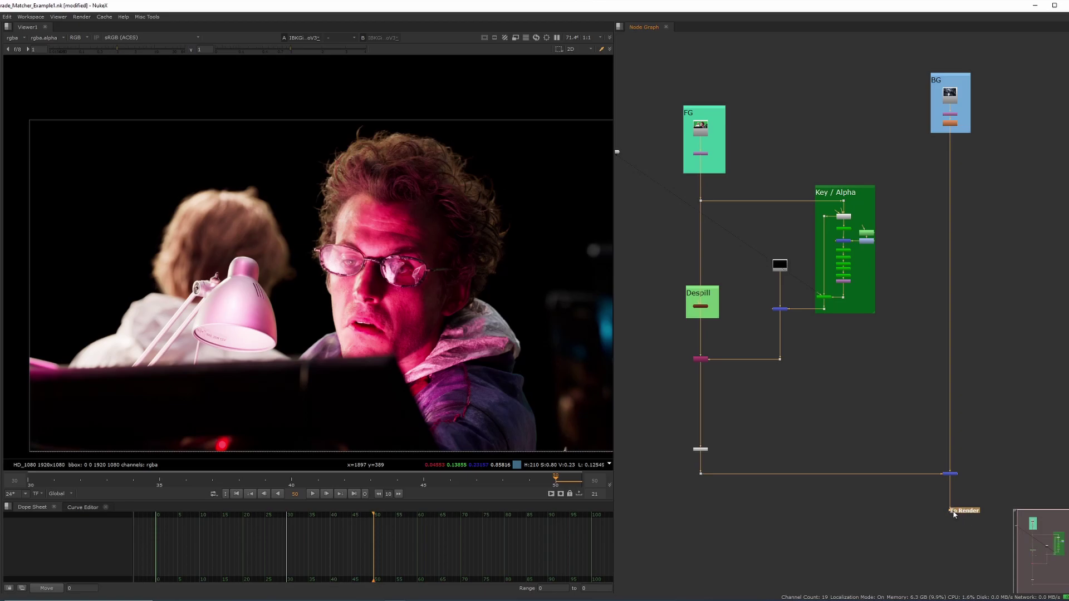
{"action": "scroll", "coordinate": [953, 513], "scroll_direction": "up", "scroll_amount": 5}
{"action": "left_click_drag", "start_coordinate": [996, 374], "coordinate": [884, 451]}
{"action": "scroll", "coordinate": [970, 409], "scroll_direction": "down", "scroll_amount": 3}
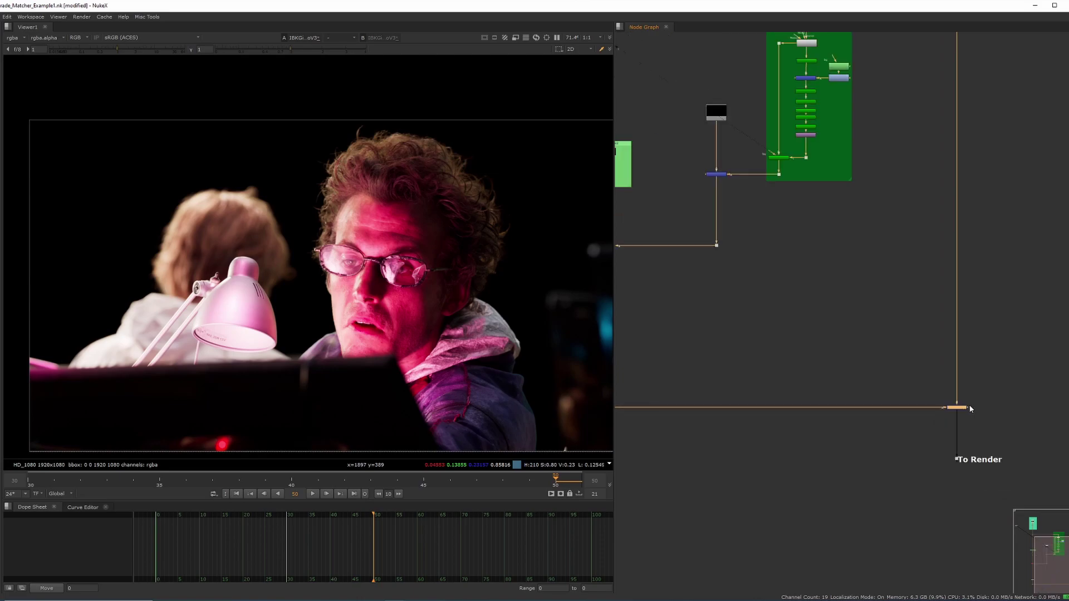
{"action": "scroll", "coordinate": [969, 409], "scroll_direction": "down", "scroll_amount": 3}
{"action": "scroll", "coordinate": [967, 414], "scroll_direction": "up", "scroll_amount": 3}
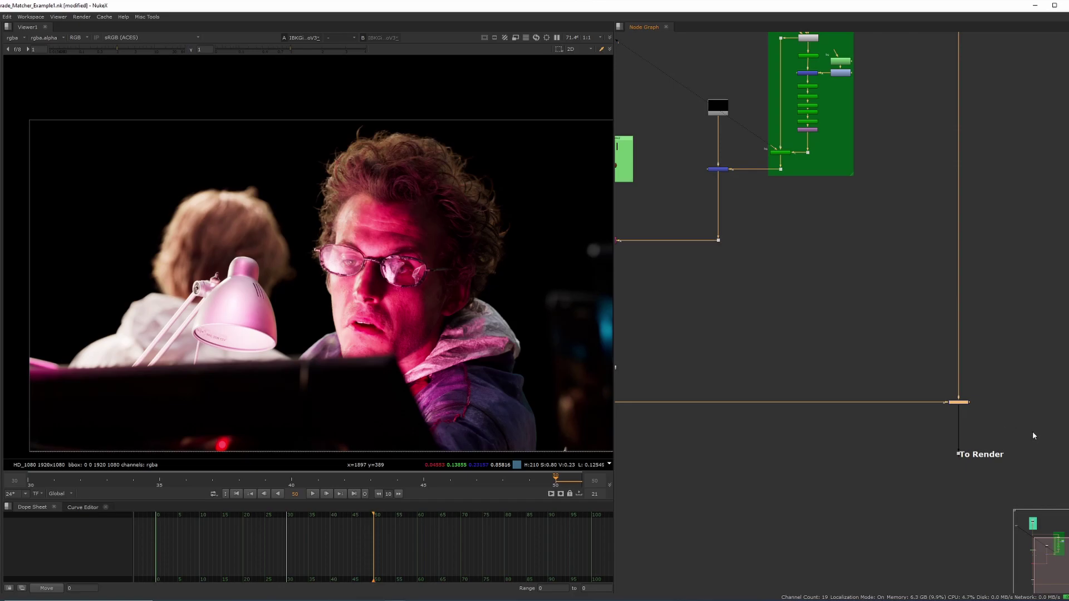
{"action": "left_click", "coordinate": [1009, 431]}
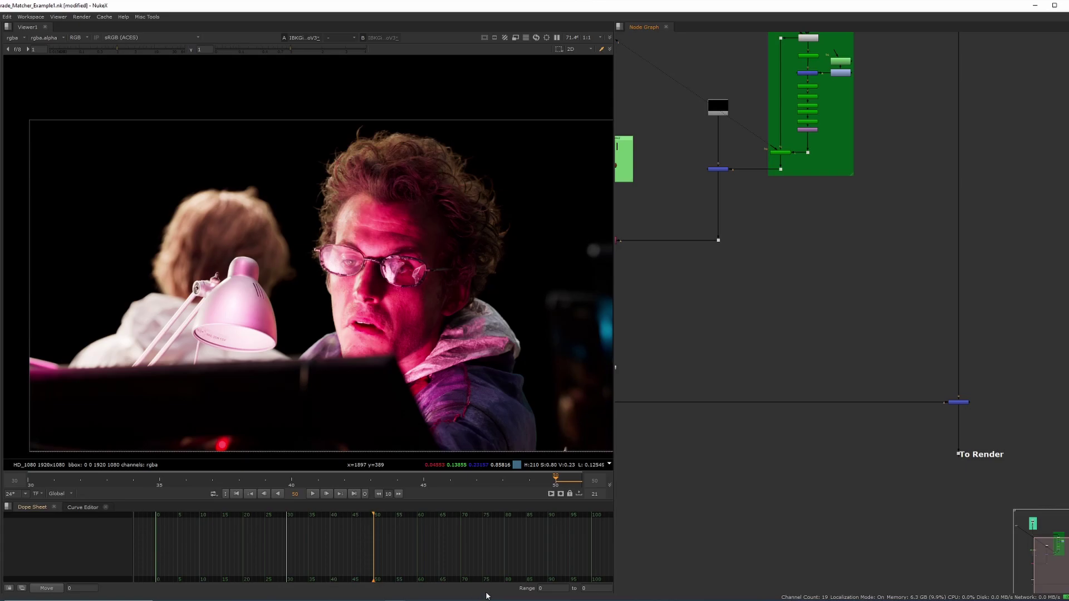
- Read the gavinwhittaker.info Grade Helper post's download and How does it work sections, then minimise Chrome
{"action": "left_click", "coordinate": [282, 592]}
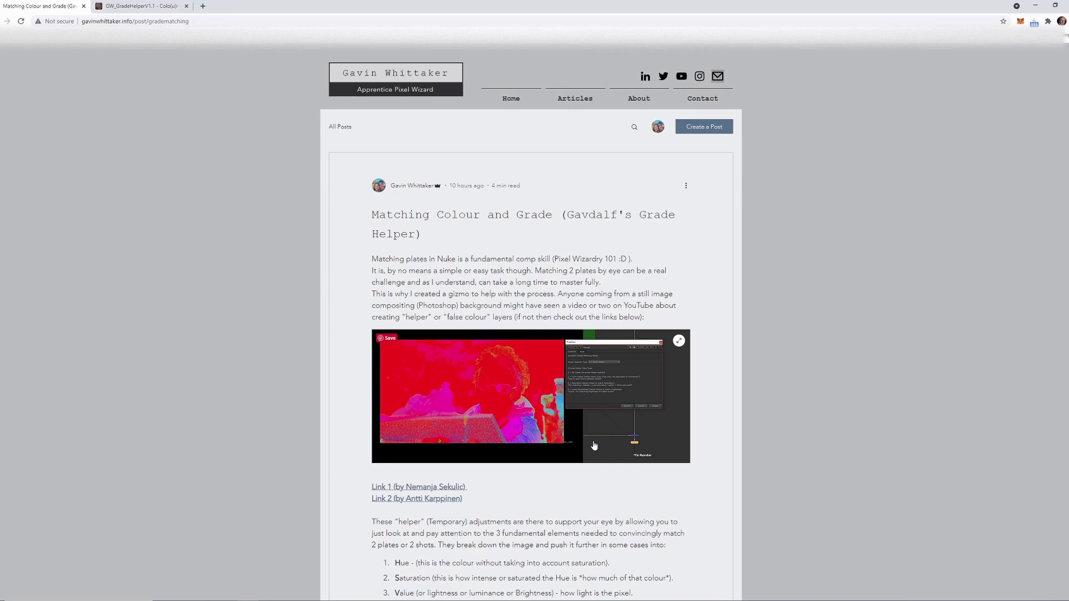
{"action": "scroll", "coordinate": [594, 446], "scroll_direction": "down", "scroll_amount": 9}
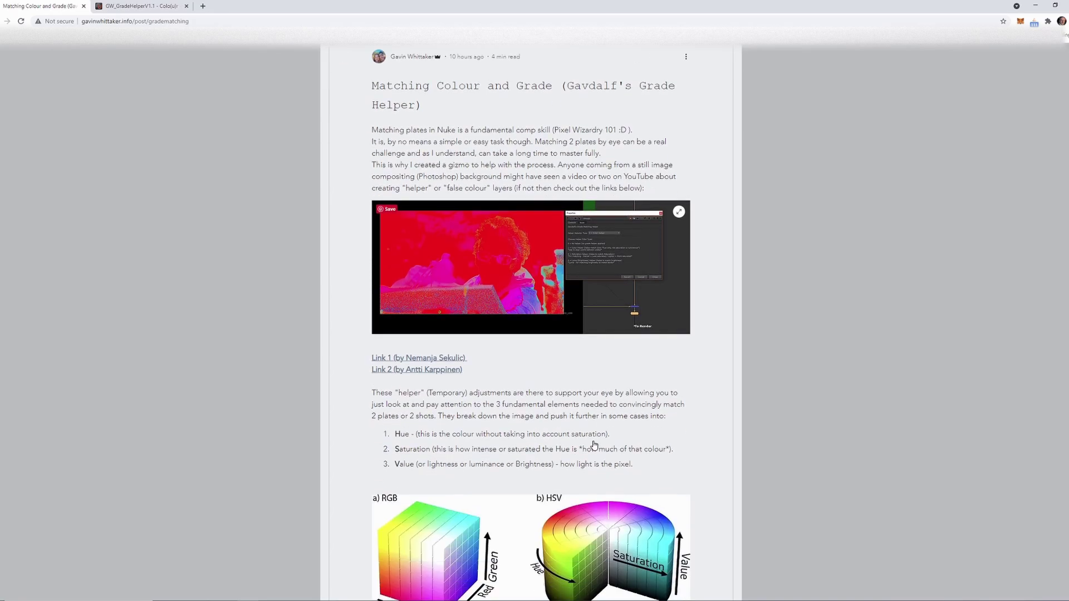
{"action": "scroll", "coordinate": [594, 446], "scroll_direction": "down", "scroll_amount": 8}
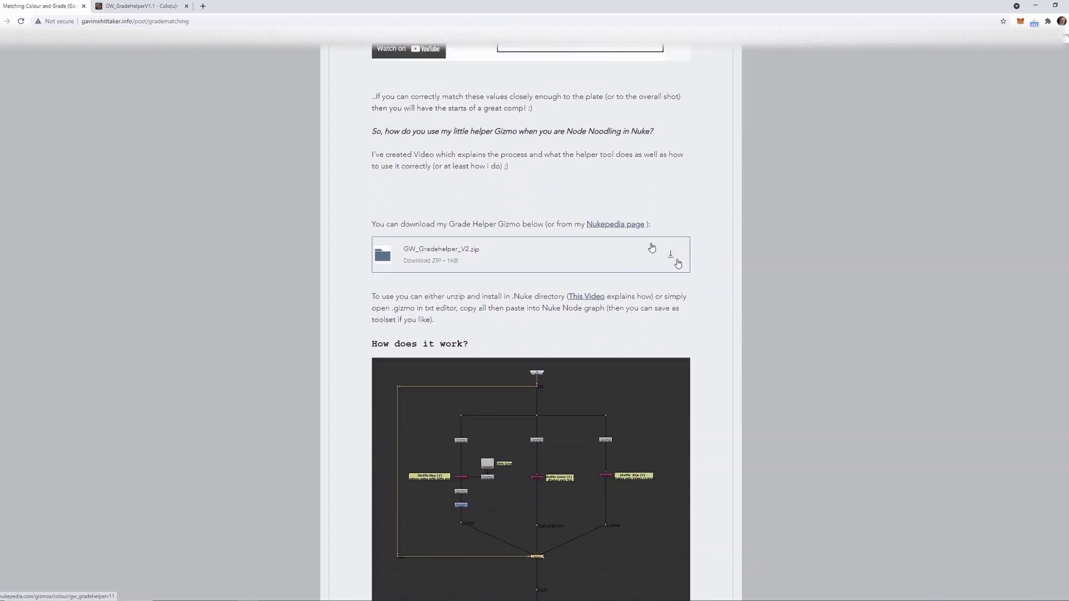
{"action": "scroll", "coordinate": [725, 299], "scroll_direction": "down", "scroll_amount": 4}
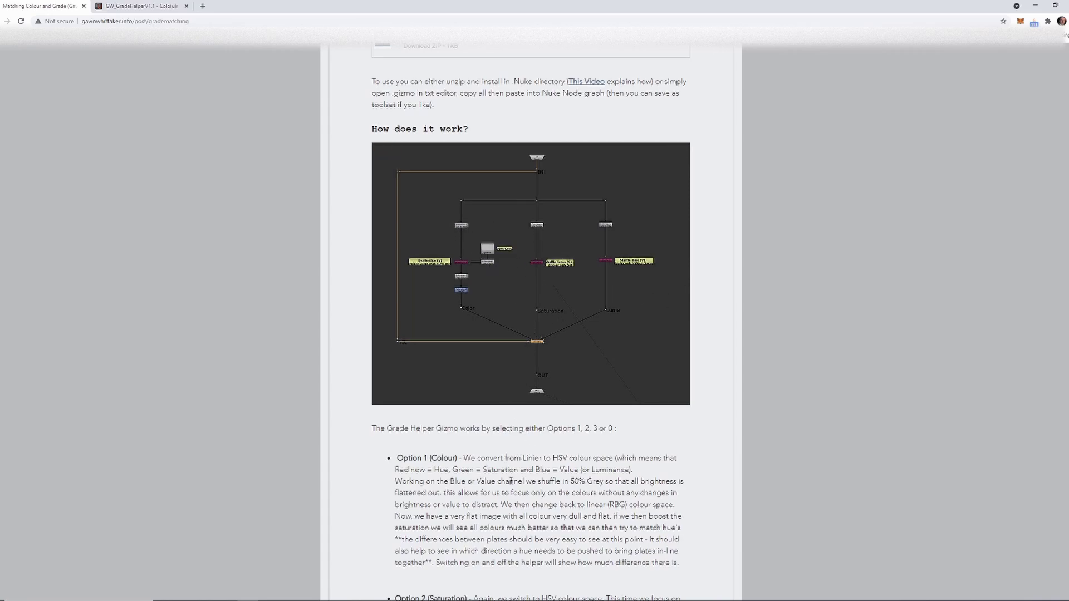
{"action": "scroll", "coordinate": [509, 423], "scroll_direction": "down", "scroll_amount": 8}
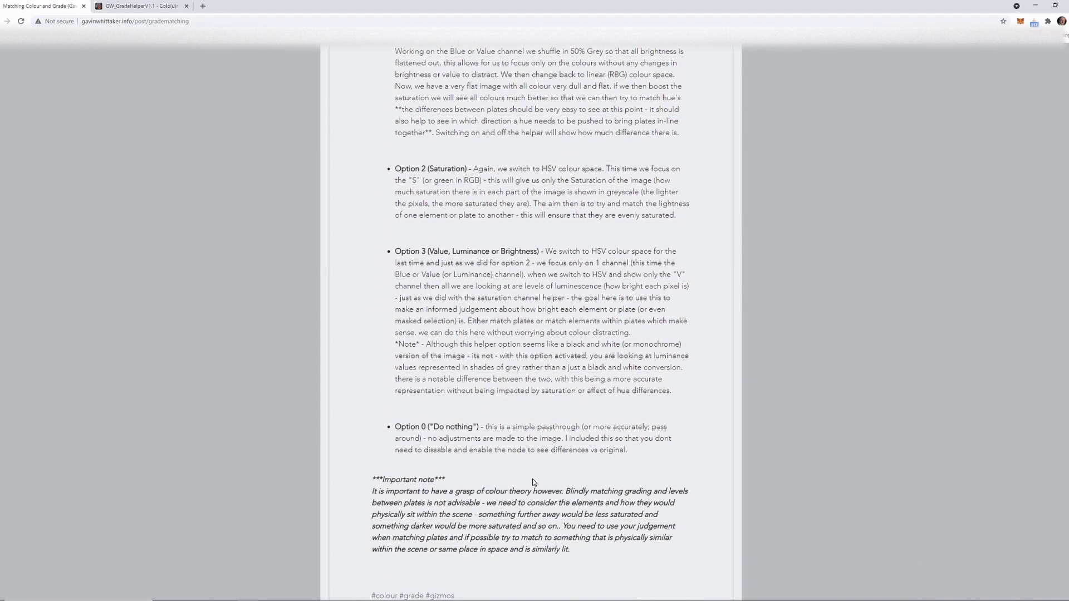
{"action": "scroll", "coordinate": [531, 478], "scroll_direction": "down", "scroll_amount": 3}
{"action": "scroll", "coordinate": [538, 474], "scroll_direction": "up", "scroll_amount": 7}
{"action": "scroll", "coordinate": [541, 468], "scroll_direction": "up", "scroll_amount": 9}
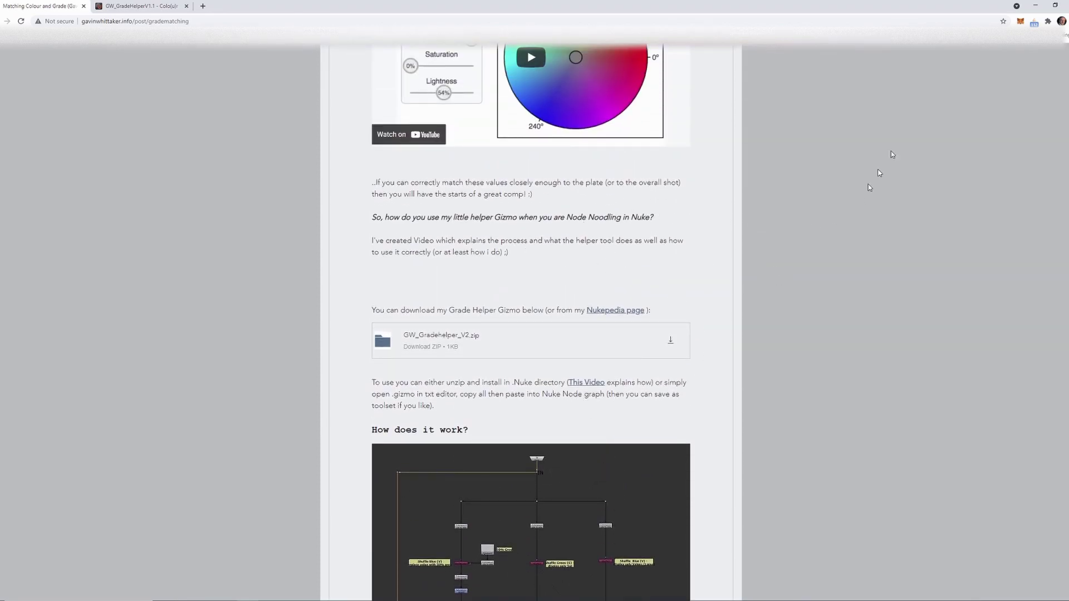
{"action": "left_click", "coordinate": [1034, 5]}
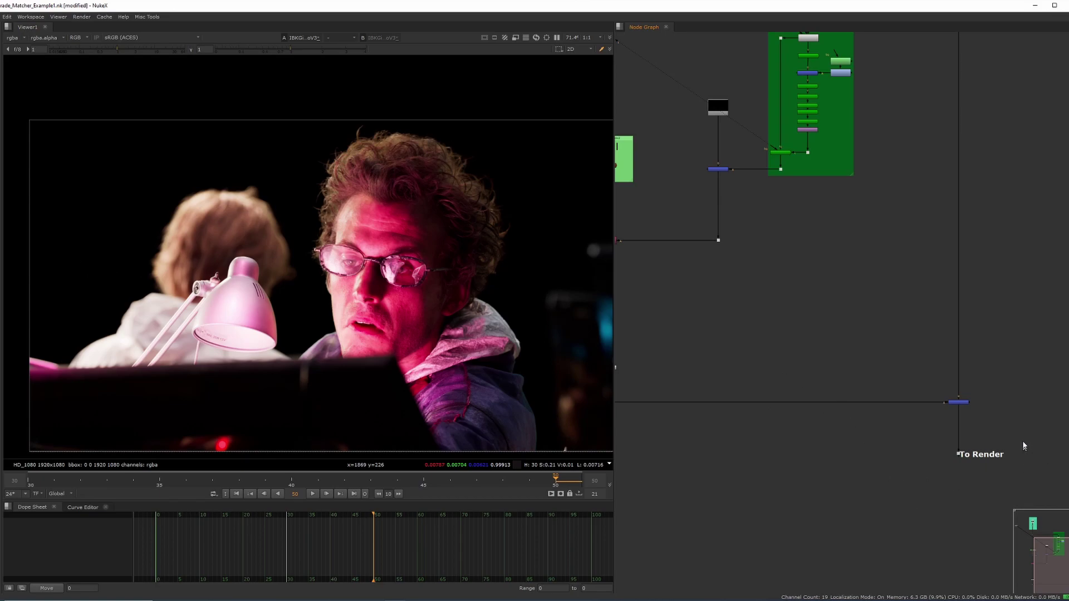
- Insert a GW_Gradehelper_V2 node on the pipe above To Render and view its output
{"action": "key", "text": "Tab"}
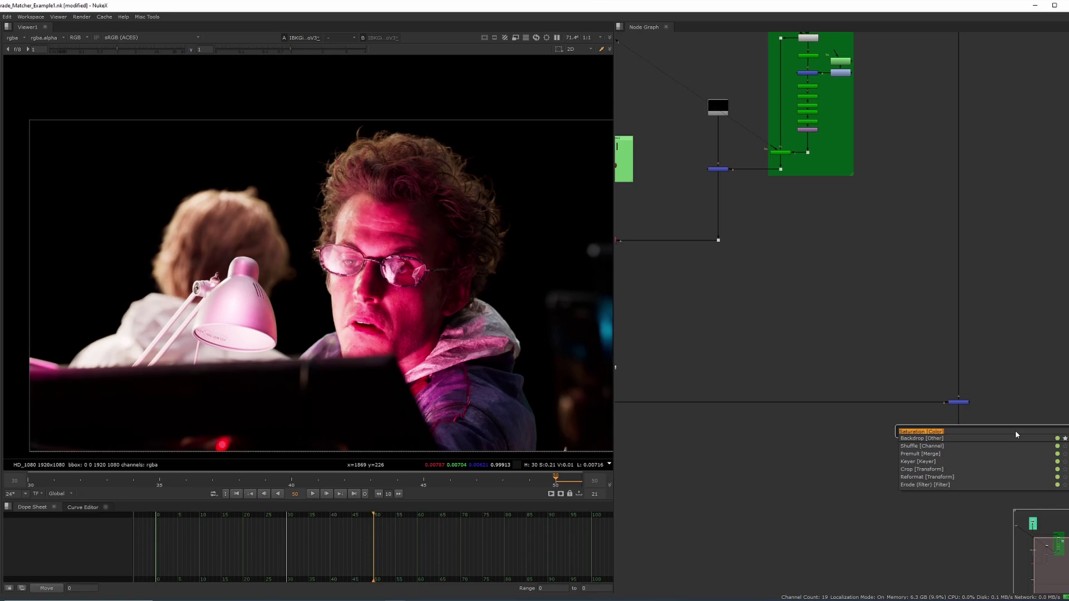
{"action": "type", "text": "gw"}
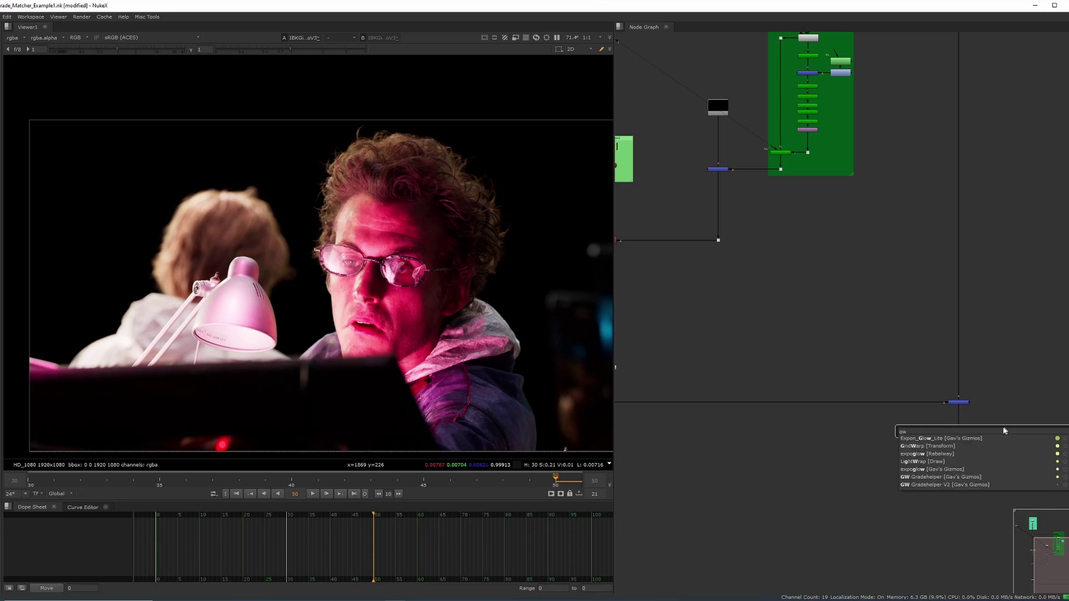
{"action": "left_click", "coordinate": [981, 486]}
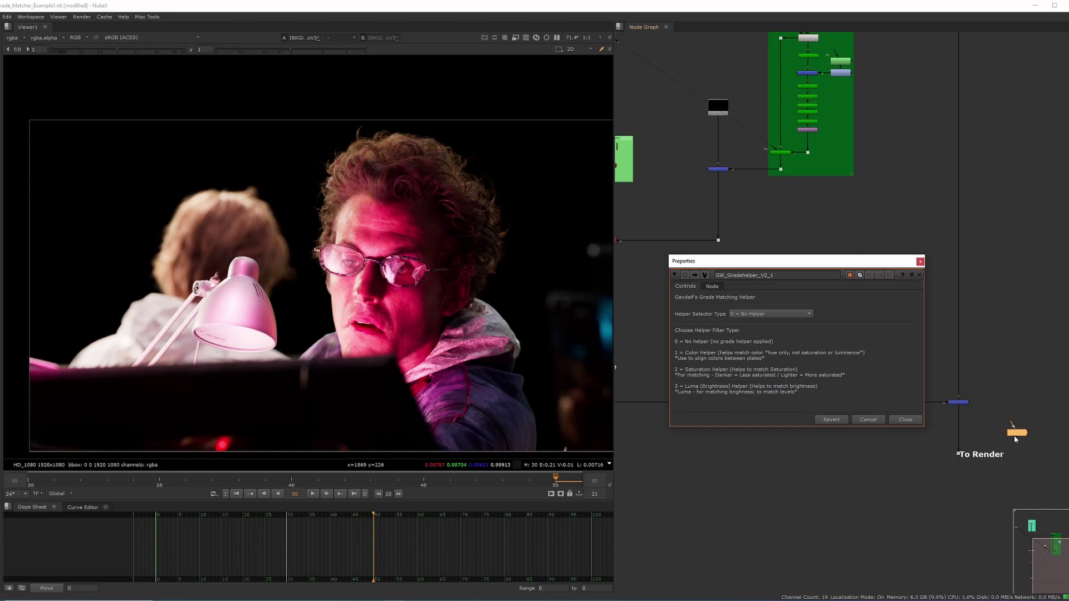
{"action": "left_click_drag", "start_coordinate": [1016, 440], "coordinate": [960, 431]}
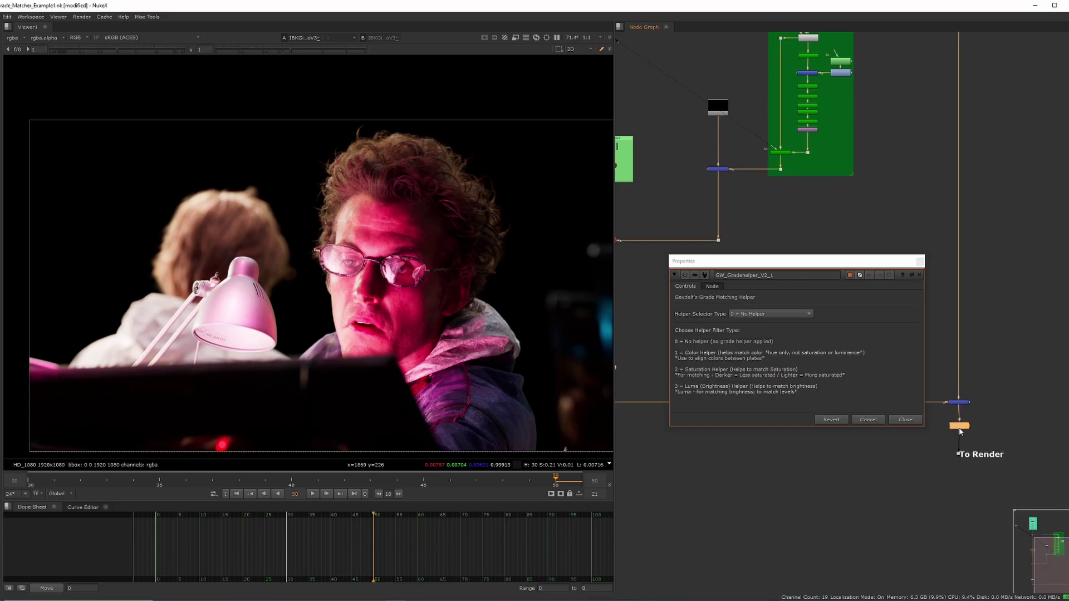
{"action": "key", "text": "1"}
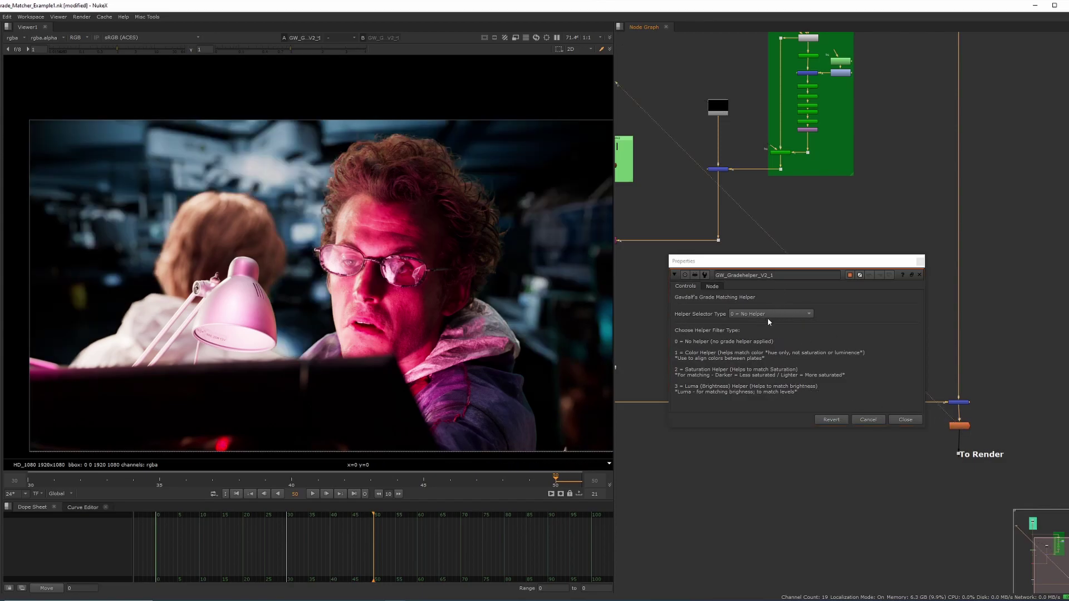
{"action": "left_click_drag", "start_coordinate": [739, 261], "coordinate": [744, 224]}
{"action": "left_click", "coordinate": [760, 279]}
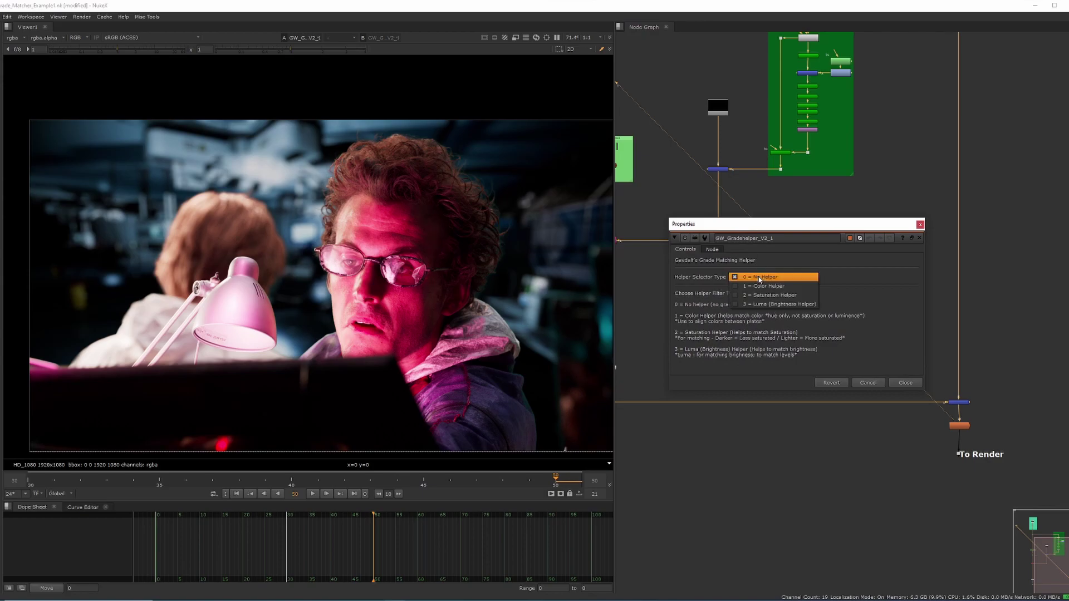
{"action": "left_click", "coordinate": [775, 279]}
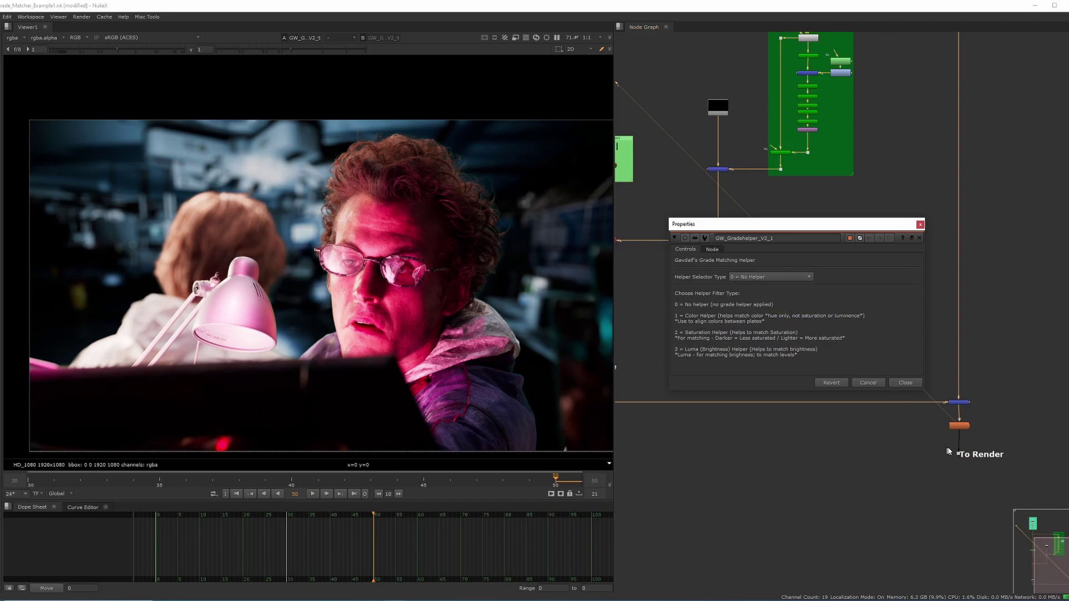
- Add a Grade1 node at the end of the BG branch
{"action": "left_click", "coordinate": [960, 426]}
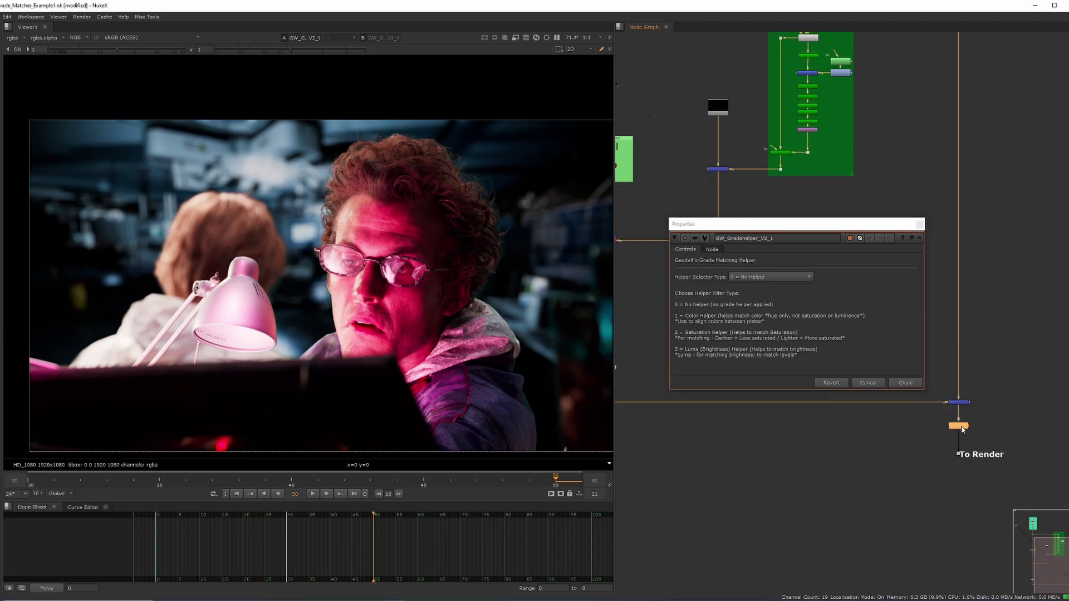
{"action": "key", "text": "x"}
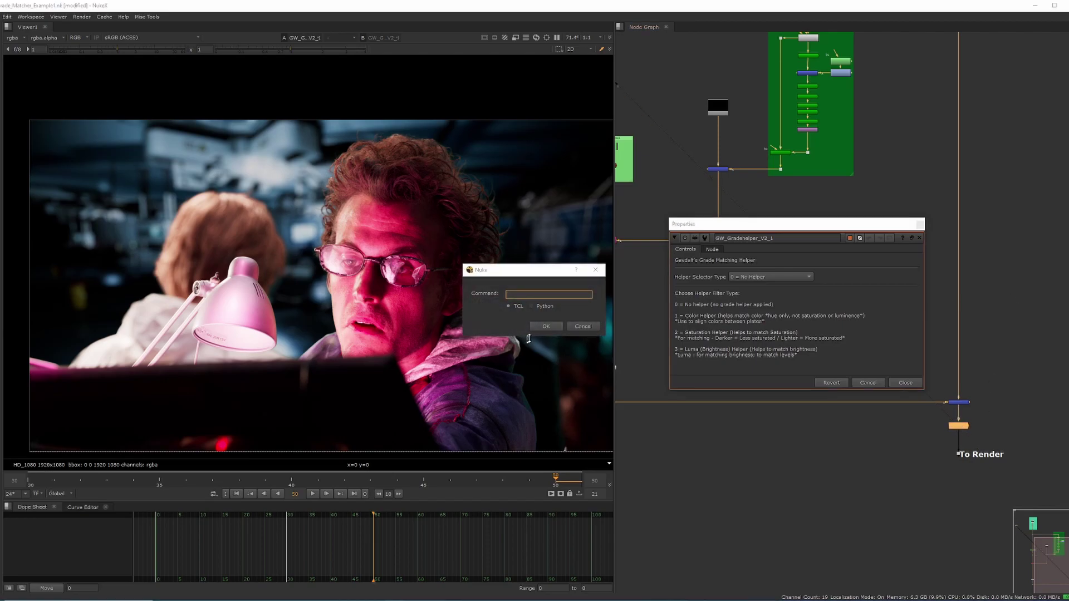
{"action": "left_click", "coordinate": [584, 326]}
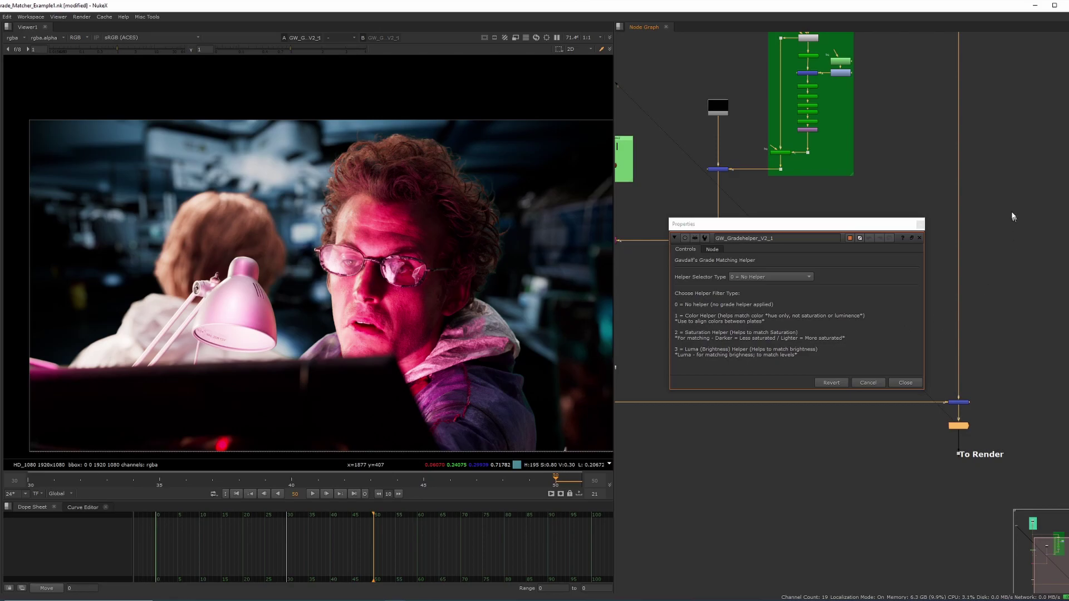
{"action": "middle_click_drag", "start_coordinate": [1012, 217], "coordinate": [1043, 387]}
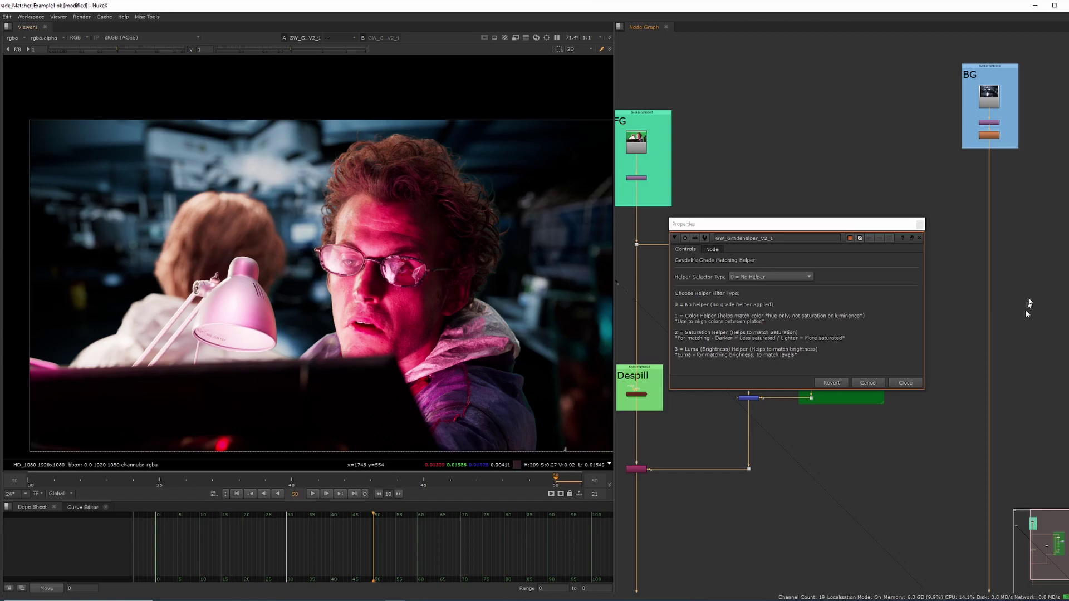
{"action": "middle_click_drag", "start_coordinate": [933, 167], "coordinate": [921, 190]}
{"action": "left_click", "coordinate": [974, 160]}
{"action": "key", "text": "g"}
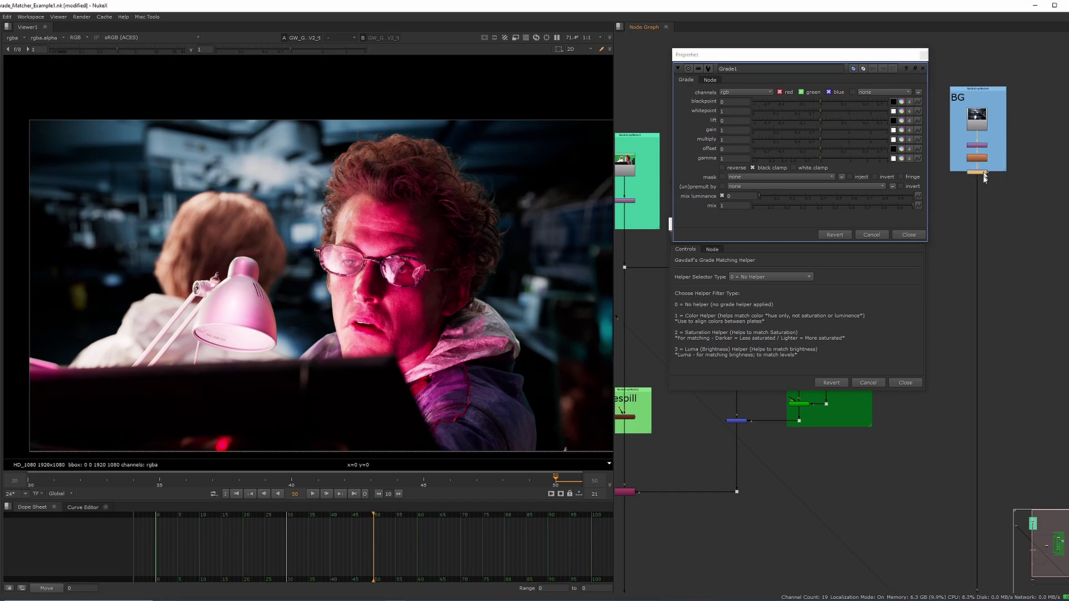
- Rearrange the Grade1 and helper panels and inspect the Helper Selector Type list
{"action": "left_click_drag", "start_coordinate": [827, 59], "coordinate": [913, 64]}
{"action": "left_click_drag", "start_coordinate": [743, 219], "coordinate": [761, 333]}
{"action": "left_click", "coordinate": [795, 392]}
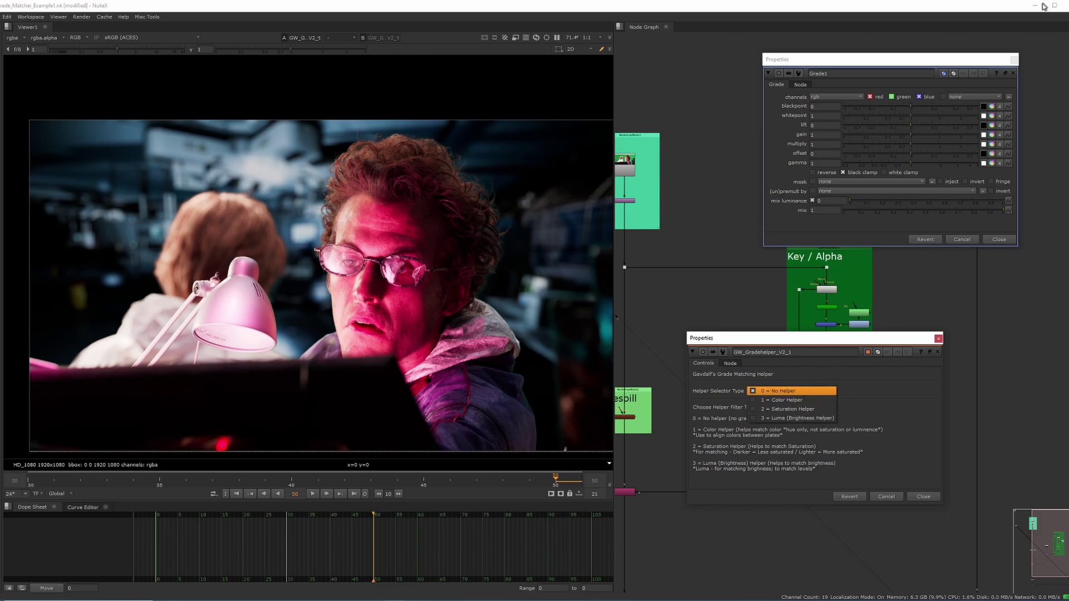
{"action": "left_click", "coordinate": [923, 59]}
{"action": "left_click_drag", "start_coordinate": [863, 65], "coordinate": [781, 67]}
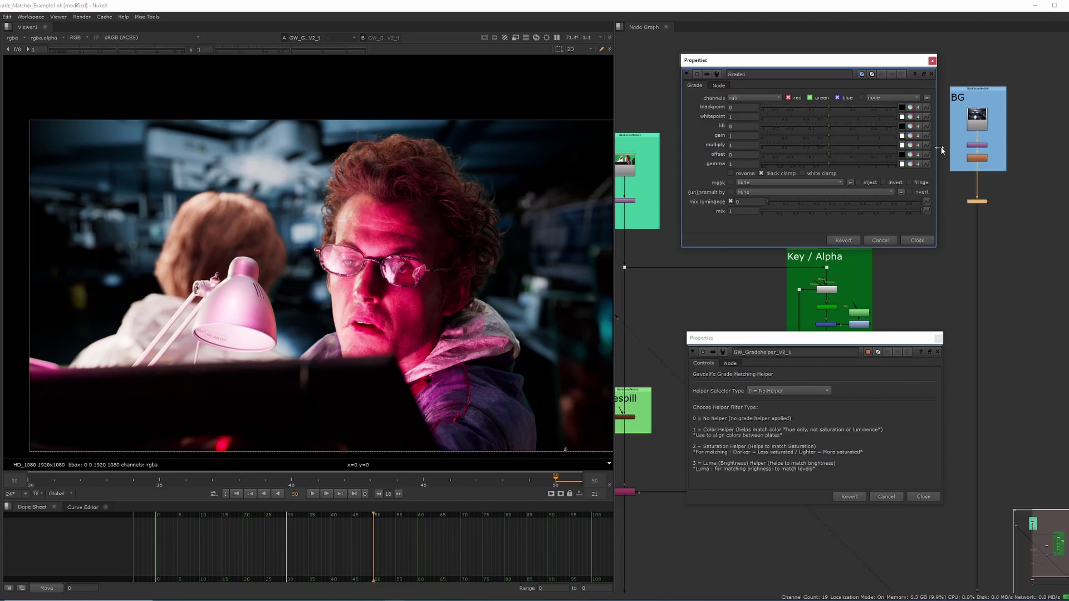
- Set the helper to '1 = Color Helper' and bring up Grade1's gamma colour wheel
{"action": "left_click", "coordinate": [791, 392]}
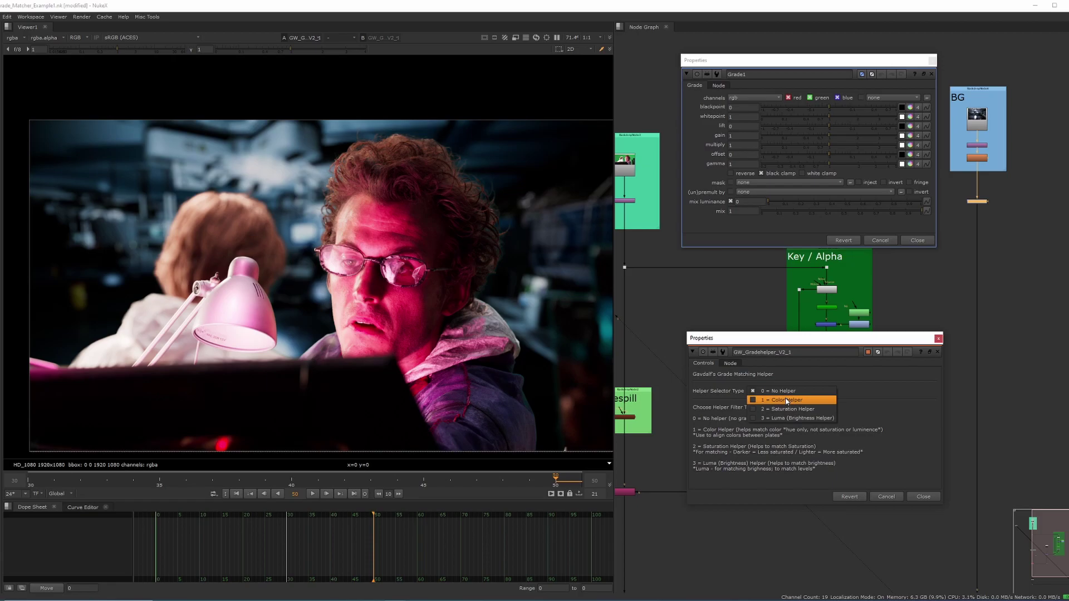
{"action": "left_click", "coordinate": [786, 400]}
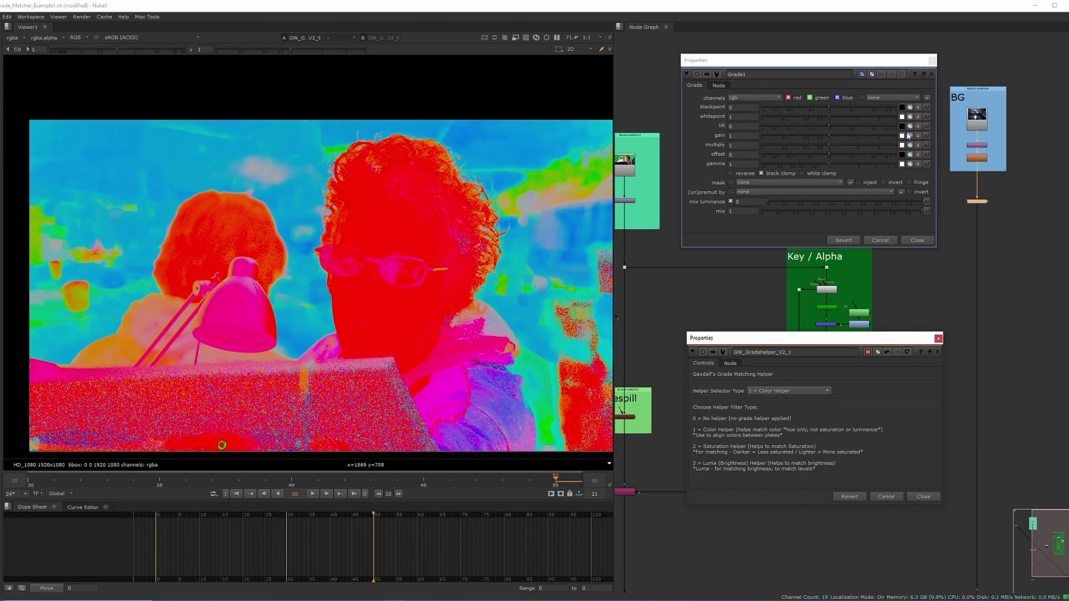
{"action": "left_click", "coordinate": [910, 164]}
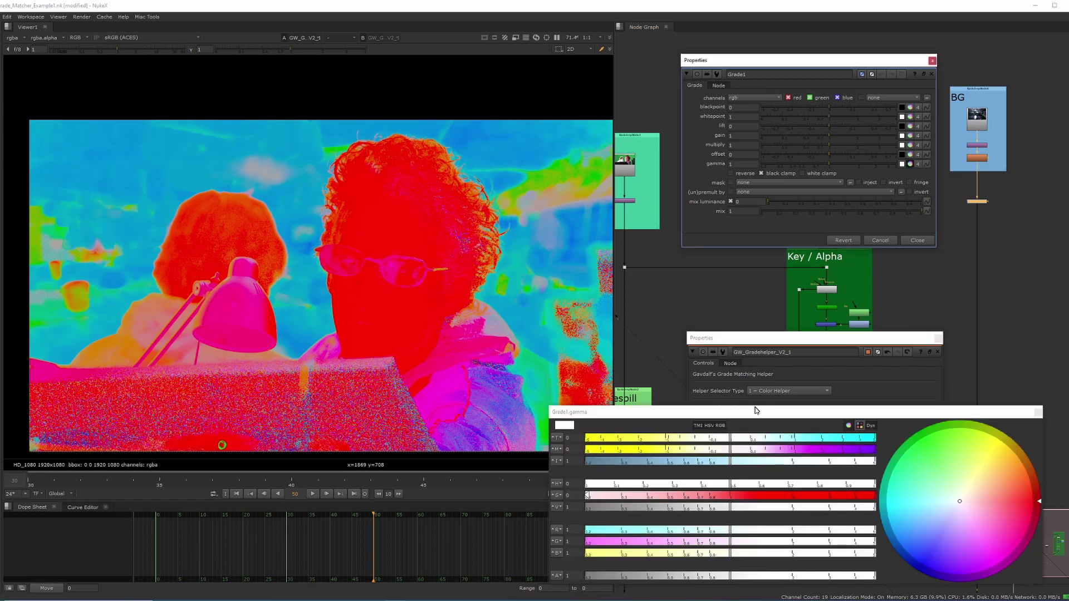
- Warm Grade1's gamma to about 1.13, 1.035, 1.08 in its colour picker
{"action": "left_click_drag", "start_coordinate": [756, 415], "coordinate": [764, 223]}
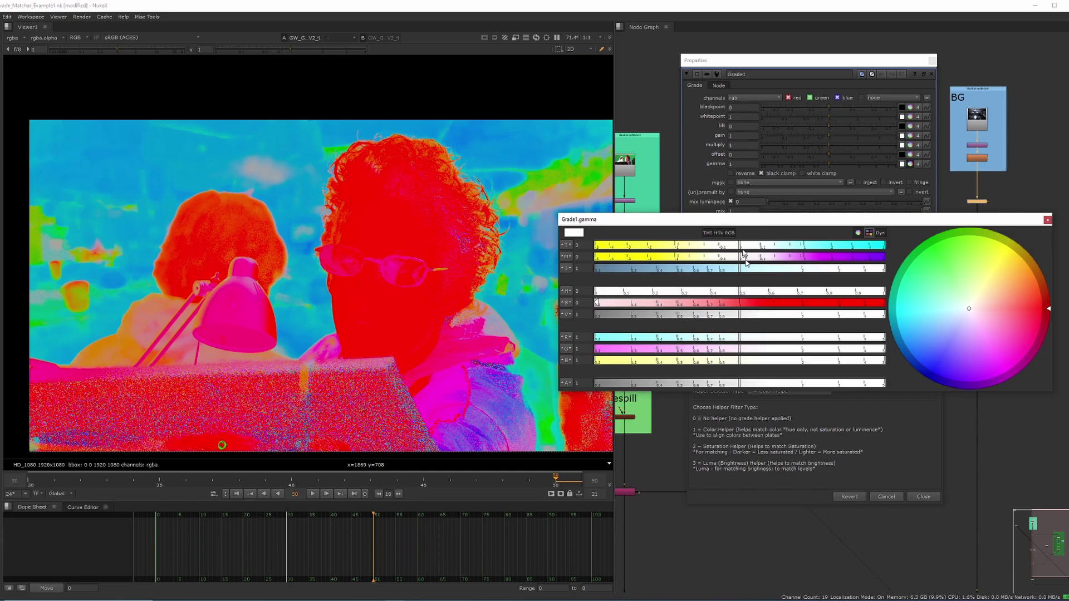
{"action": "left_click_drag", "start_coordinate": [742, 247], "coordinate": [720, 253]}
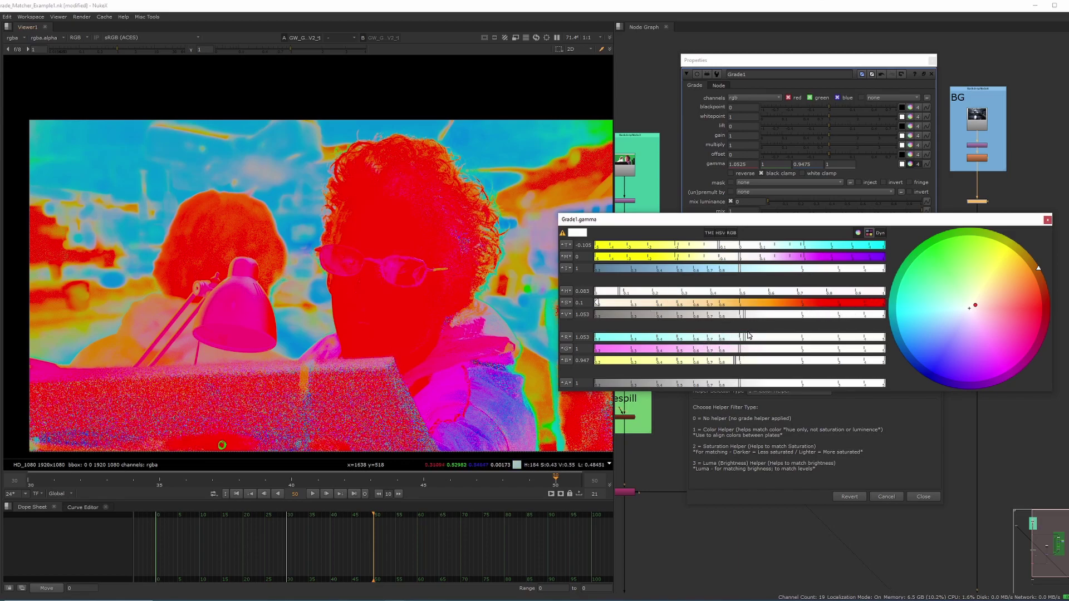
{"action": "left_click_drag", "start_coordinate": [749, 336], "coordinate": [749, 341]}
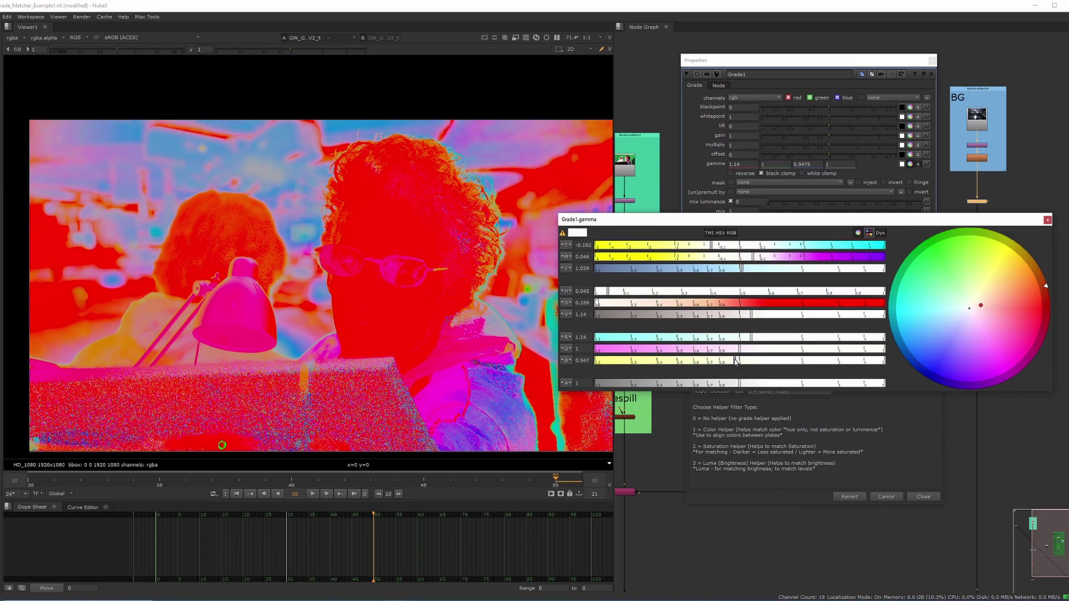
{"action": "left_click_drag", "start_coordinate": [735, 360], "coordinate": [745, 361]}
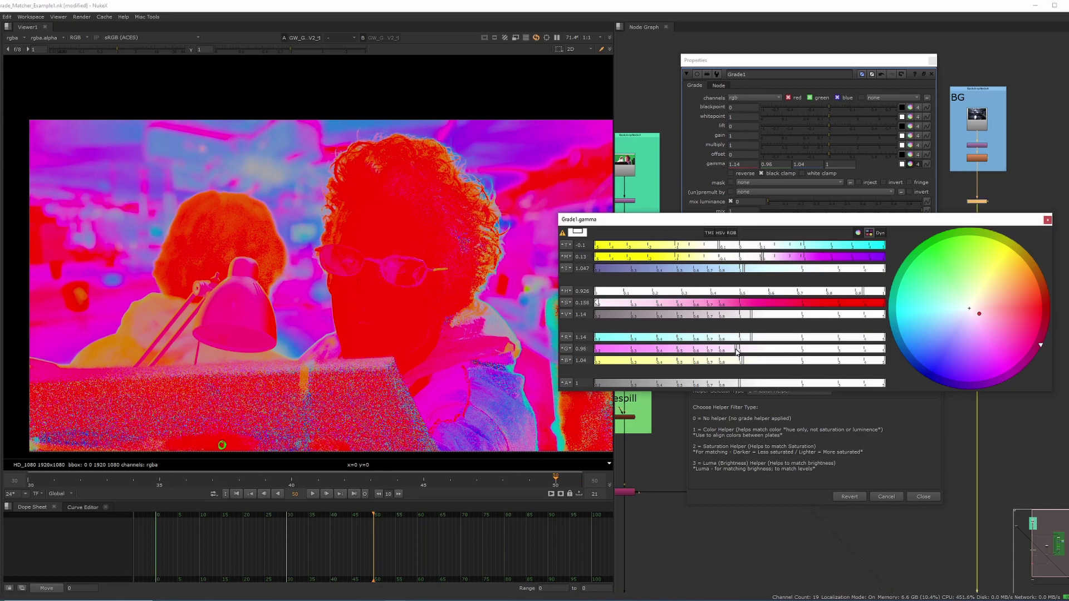
{"action": "mouse_move", "coordinate": [741, 350]}
{"action": "left_mouse_down"}
{"action": "mouse_move", "coordinate": [756, 337]}
{"action": "mouse_move", "coordinate": [736, 365]}
{"action": "mouse_move", "coordinate": [748, 363]}
{"action": "left_mouse_up"}
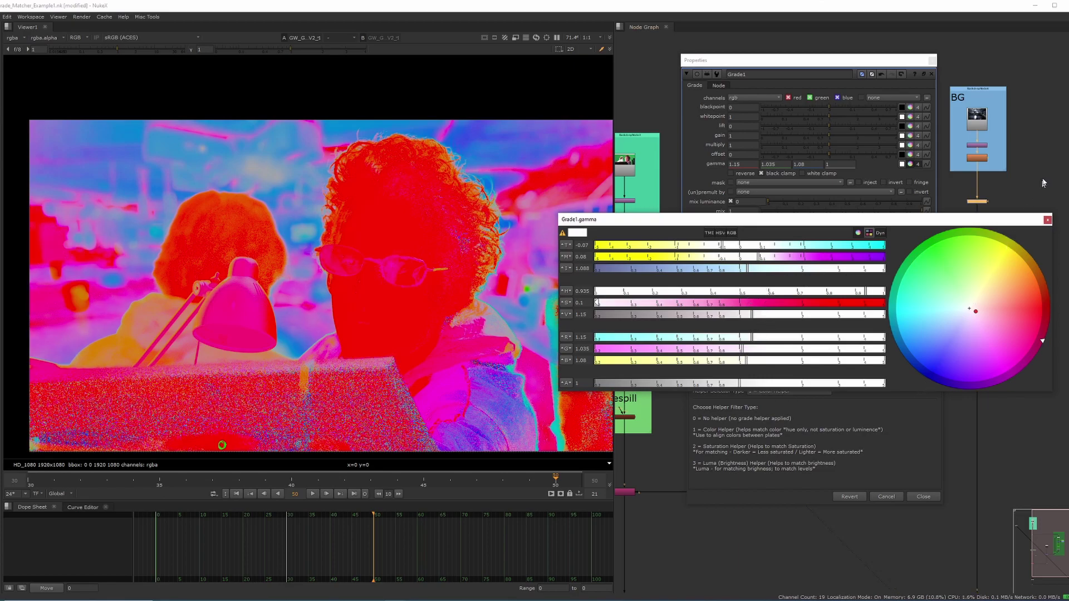
{"action": "left_click", "coordinate": [1047, 220]}
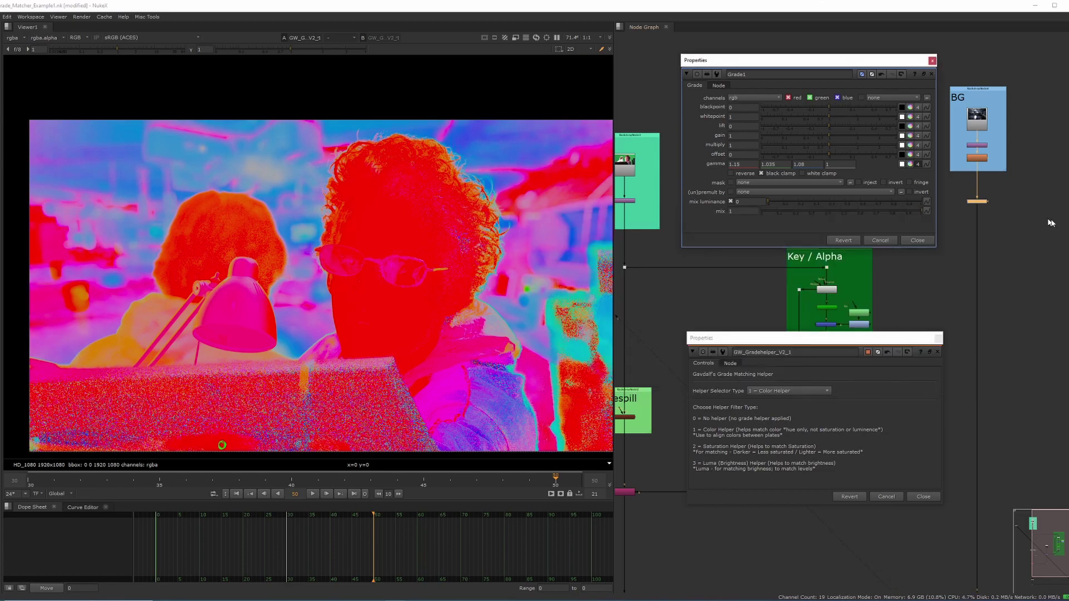
- Push Grade1's gain toward magenta, to 1.103, 0.863, 1.303
{"action": "left_click", "coordinate": [910, 137]}
{"action": "left_click_drag", "start_coordinate": [773, 223], "coordinate": [800, 204]}
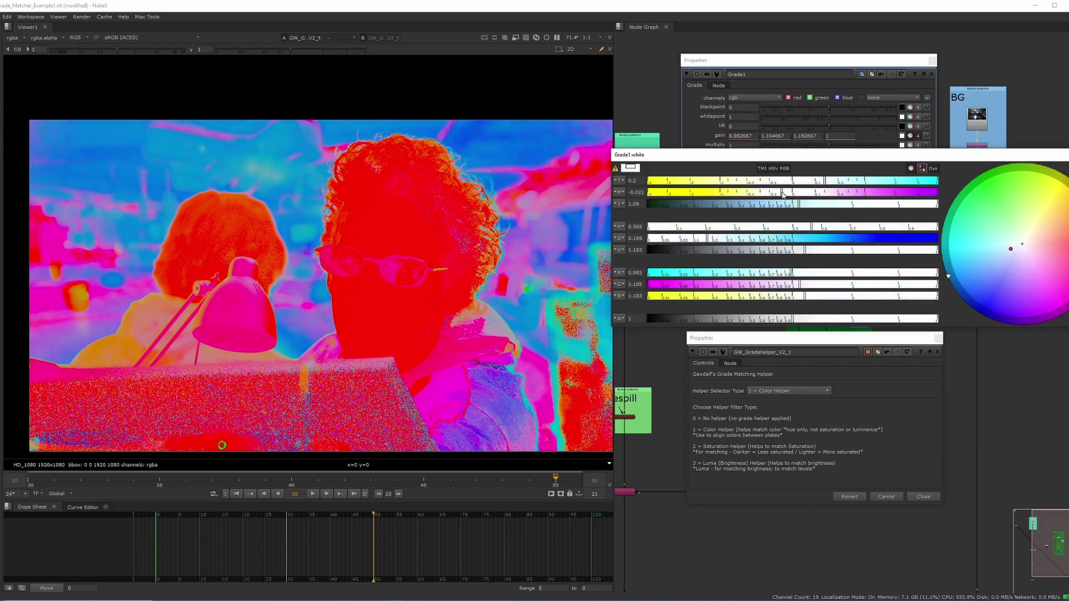
{"action": "left_click_drag", "start_coordinate": [784, 194], "coordinate": [800, 208]}
{"action": "left_click_drag", "start_coordinate": [1011, 155], "coordinate": [913, 157]}
{"action": "key", "text": "Escape"}
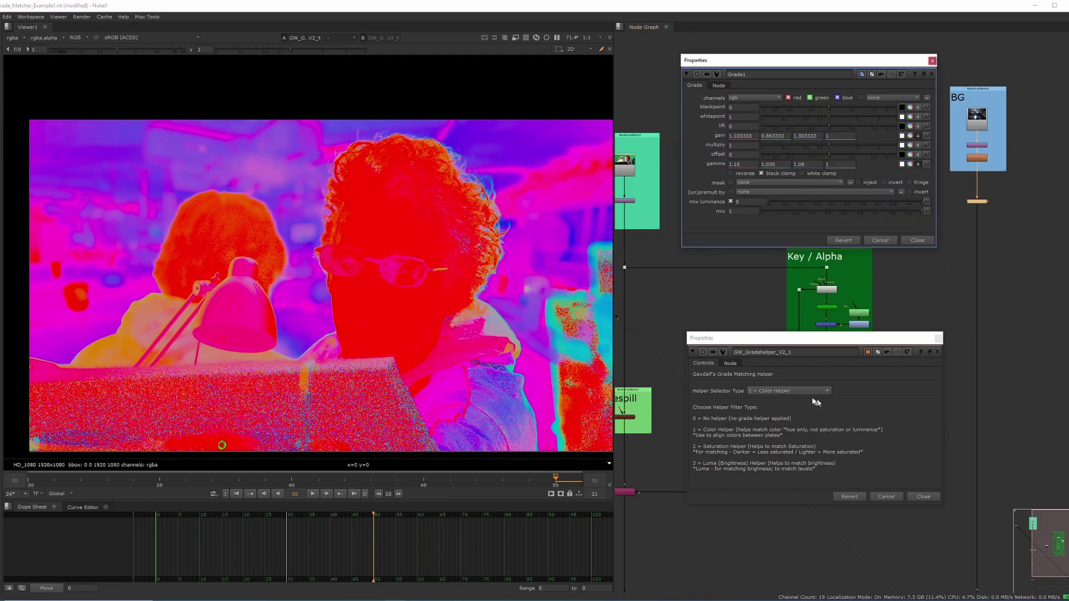
- Set the helper to '0 = No Helper', toggle the BG Dot to compare, and close Grade1
{"action": "left_click", "coordinate": [800, 392]}
{"action": "left_click", "coordinate": [793, 382]}
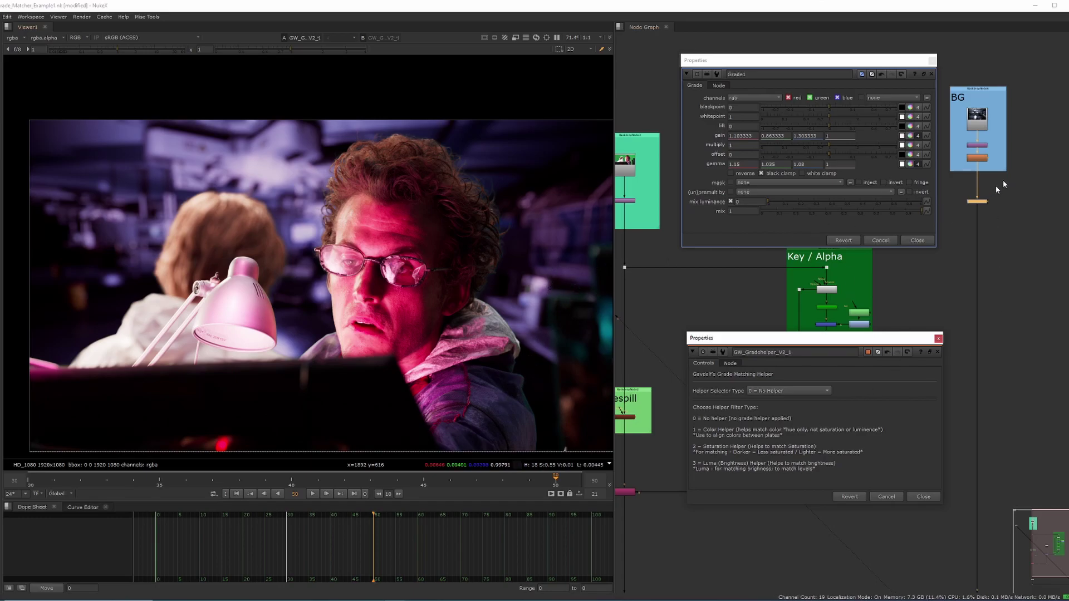
{"action": "left_click_drag", "start_coordinate": [1005, 178], "coordinate": [951, 227]}
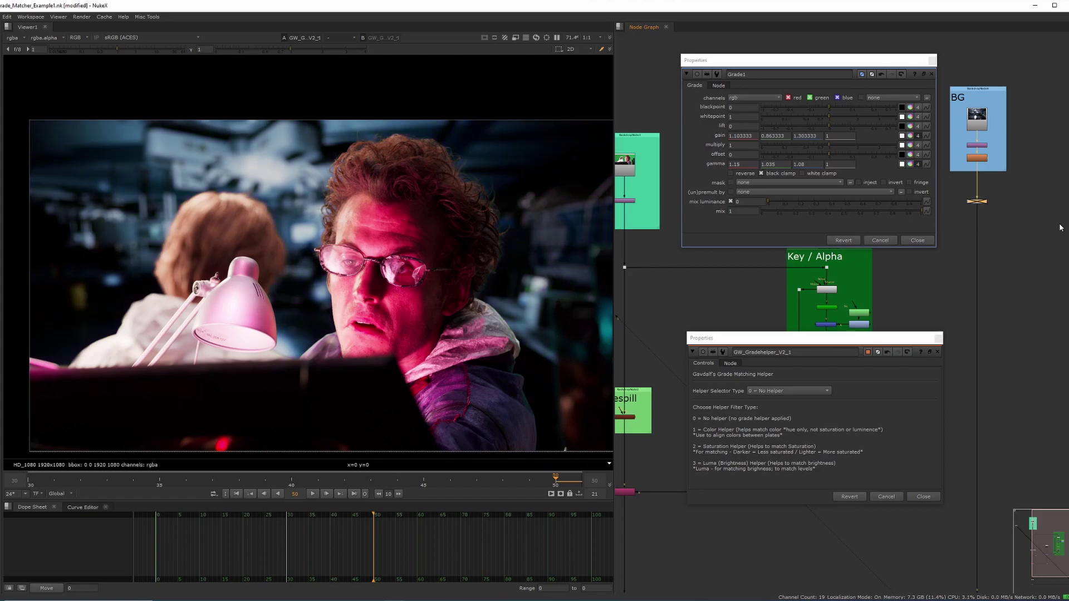
{"action": "key", "text": "d"}
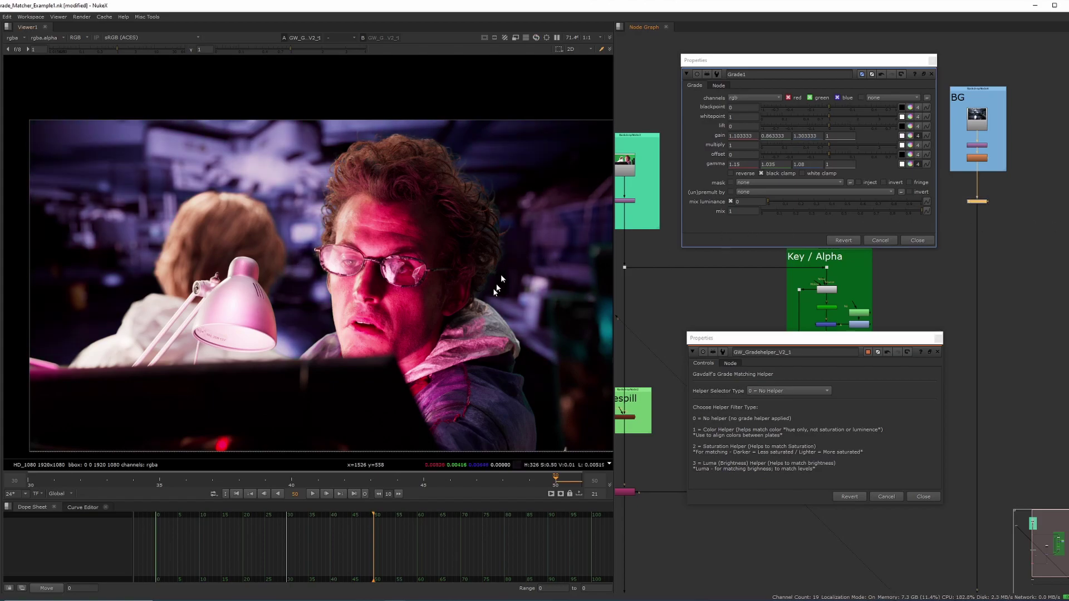
{"action": "key", "text": "d"}
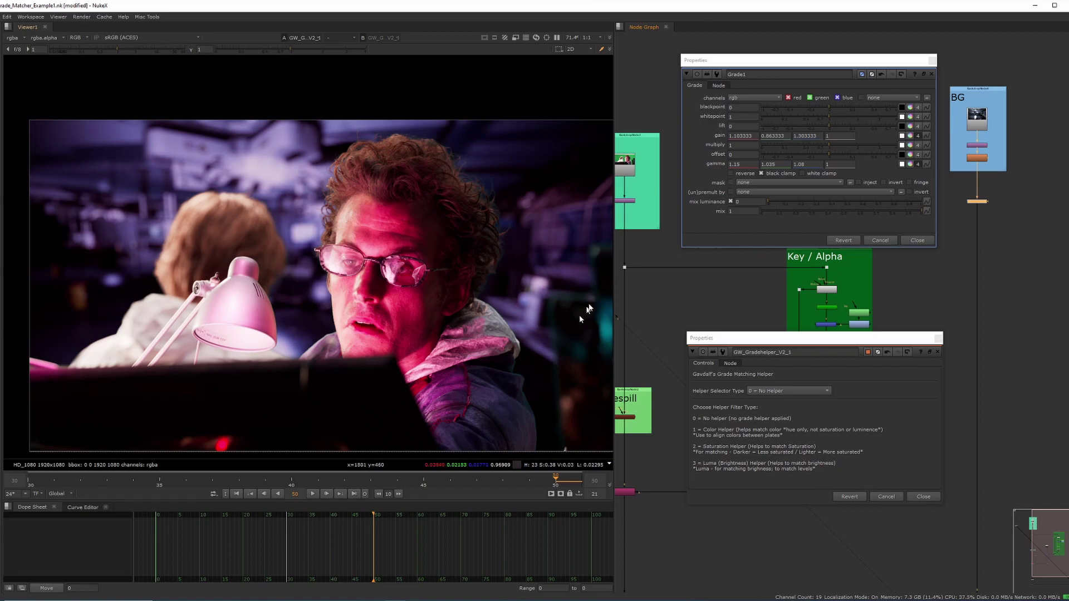
{"action": "left_click", "coordinate": [916, 241]}
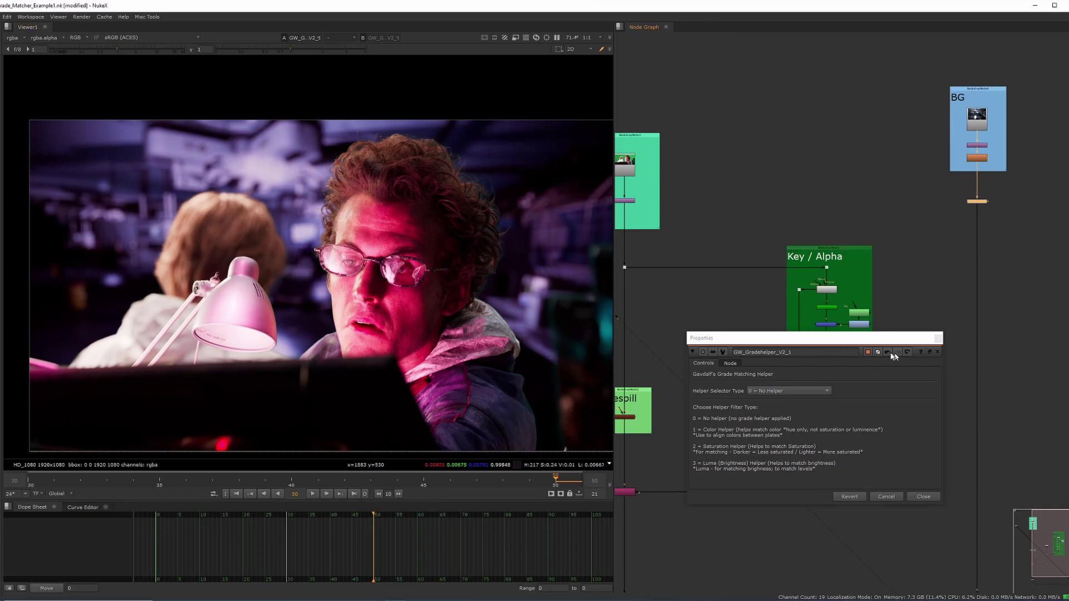
- Switch the helper to '2 = Saturation Helper'
{"action": "left_click_drag", "start_coordinate": [882, 341], "coordinate": [865, 265]}
{"action": "left_click", "coordinate": [787, 314]}
{"action": "left_click", "coordinate": [799, 333]}
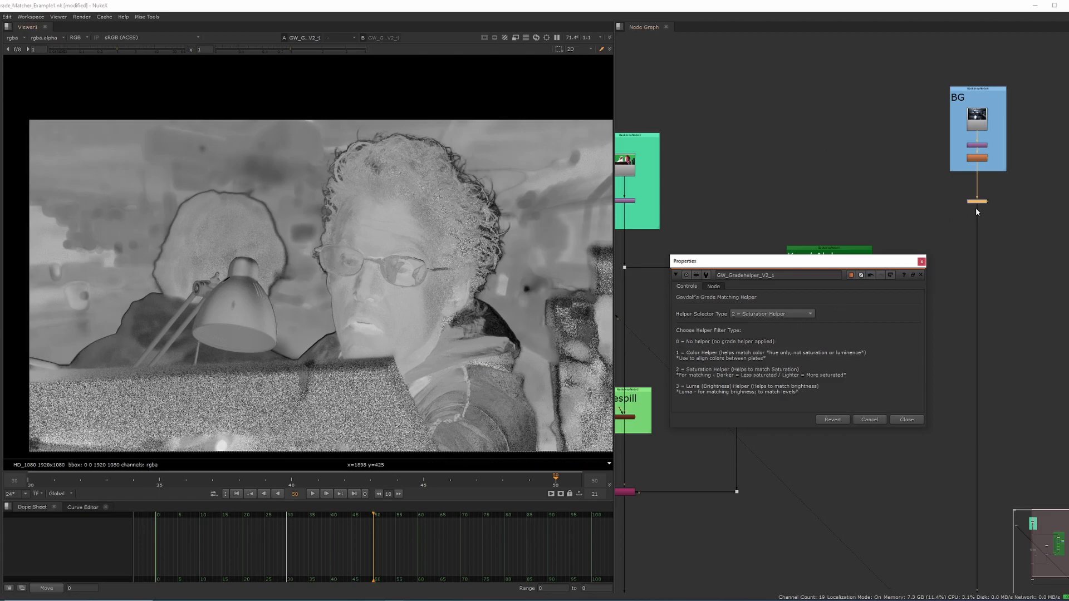
- Add a Saturation1 node in the BG pipe with saturation lowered to about 0.5
{"action": "key", "text": "Tab"}
{"action": "type", "text": "sar"}
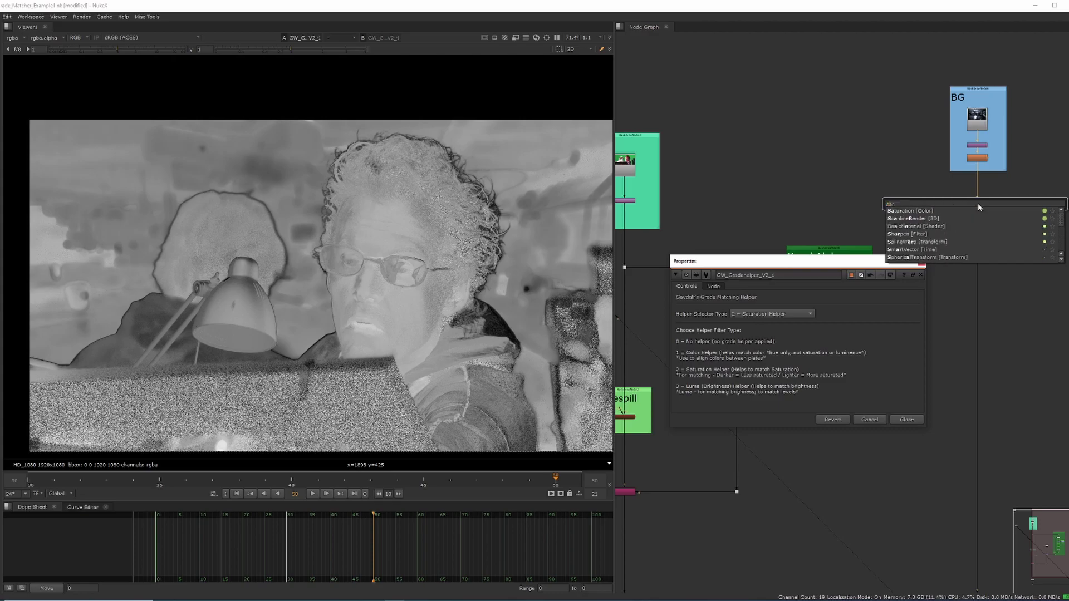
{"action": "key", "text": "Return"}
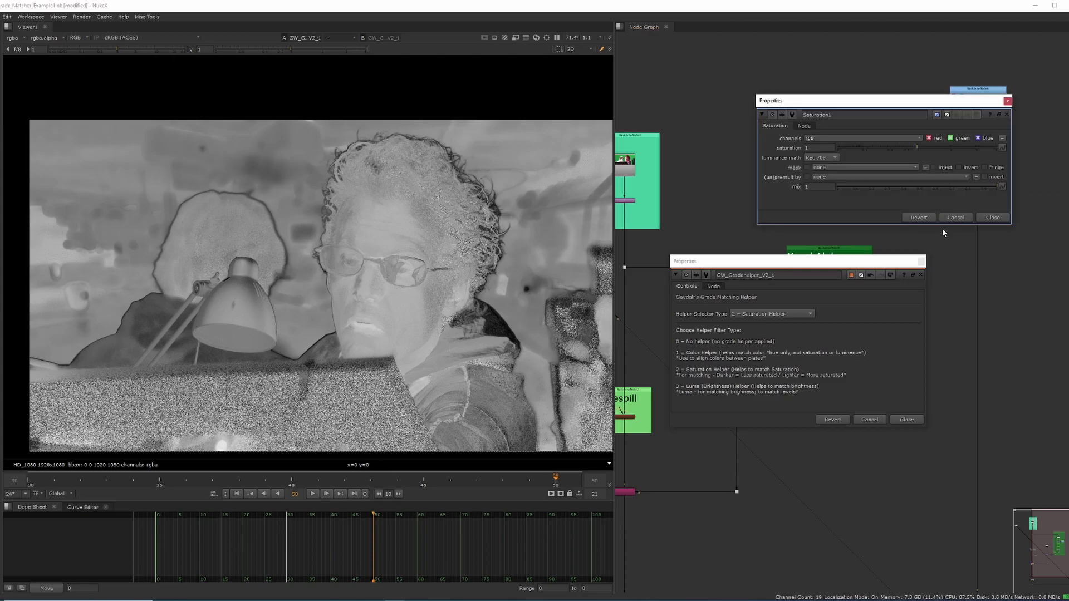
{"action": "left_click_drag", "start_coordinate": [947, 104], "coordinate": [821, 105]}
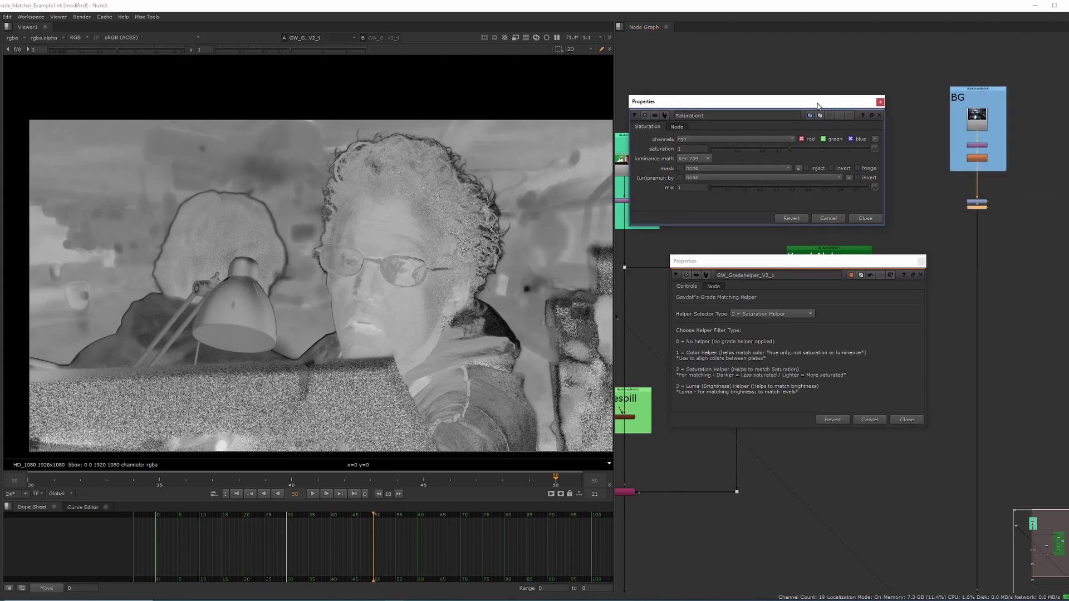
{"action": "left_click_drag", "start_coordinate": [976, 209], "coordinate": [976, 226]}
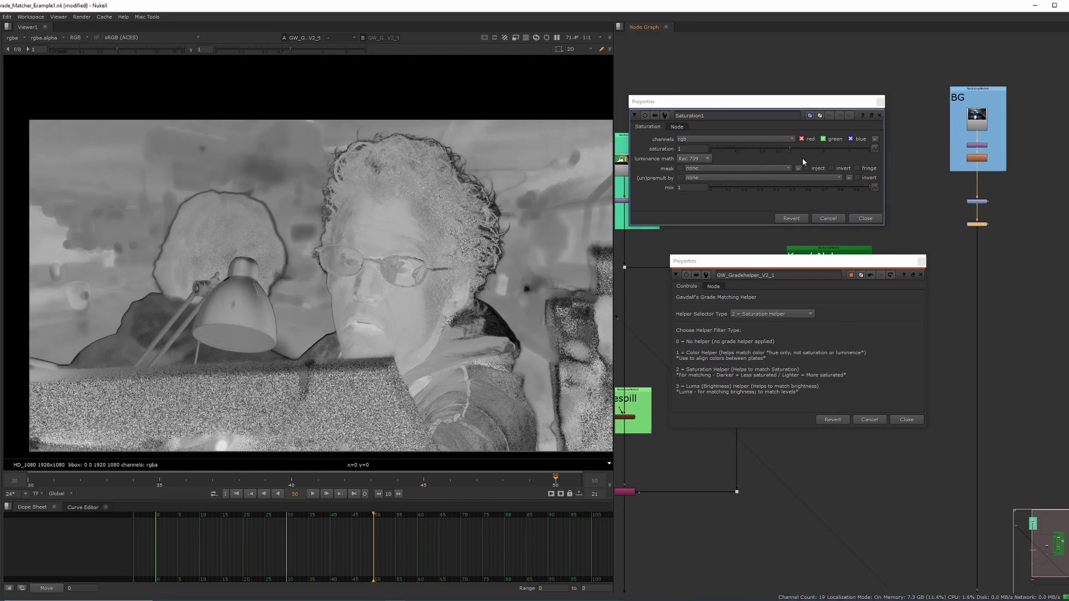
{"action": "left_click_drag", "start_coordinate": [790, 148], "coordinate": [779, 150]}
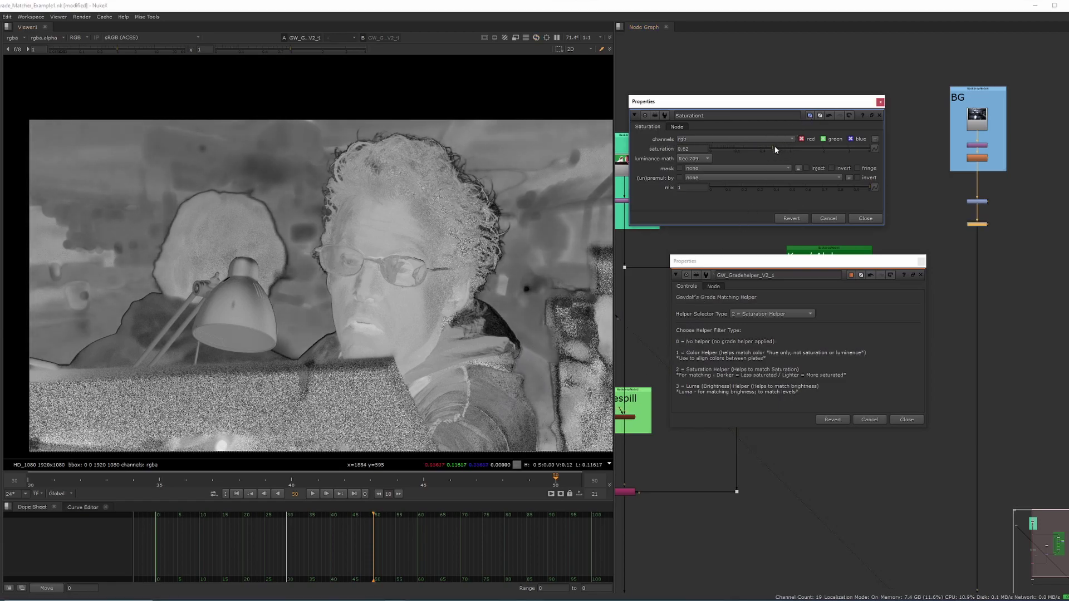
{"action": "left_click_drag", "start_coordinate": [771, 147], "coordinate": [766, 153]}
{"action": "left_click", "coordinate": [875, 218]}
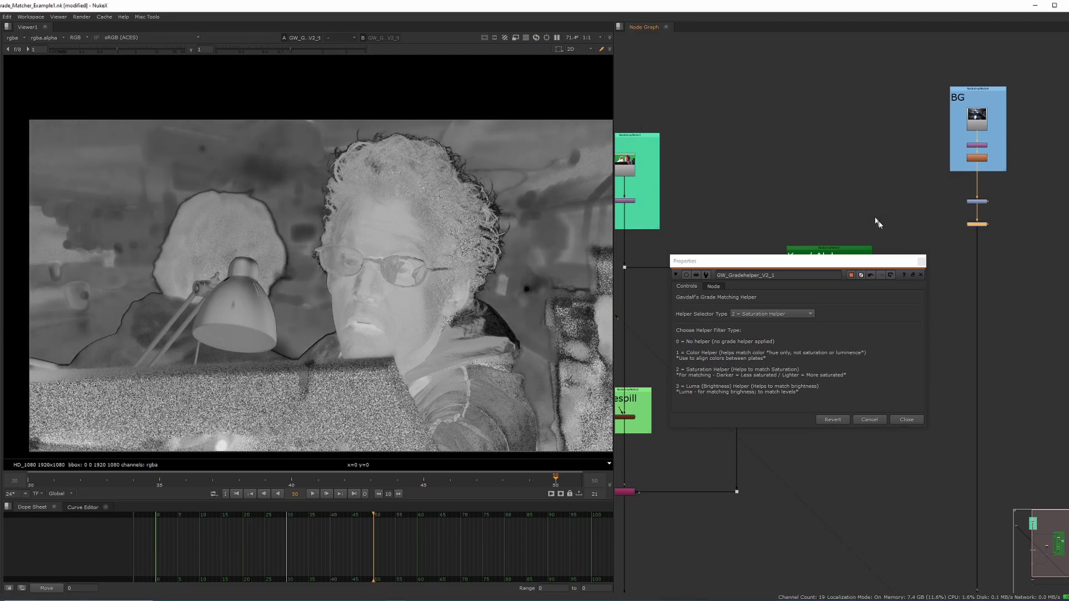
- Set the helper to '0 = No Helper' and nudge the orange Dot slightly up its pipe
{"action": "left_click", "coordinate": [795, 314]}
{"action": "left_click", "coordinate": [771, 296]}
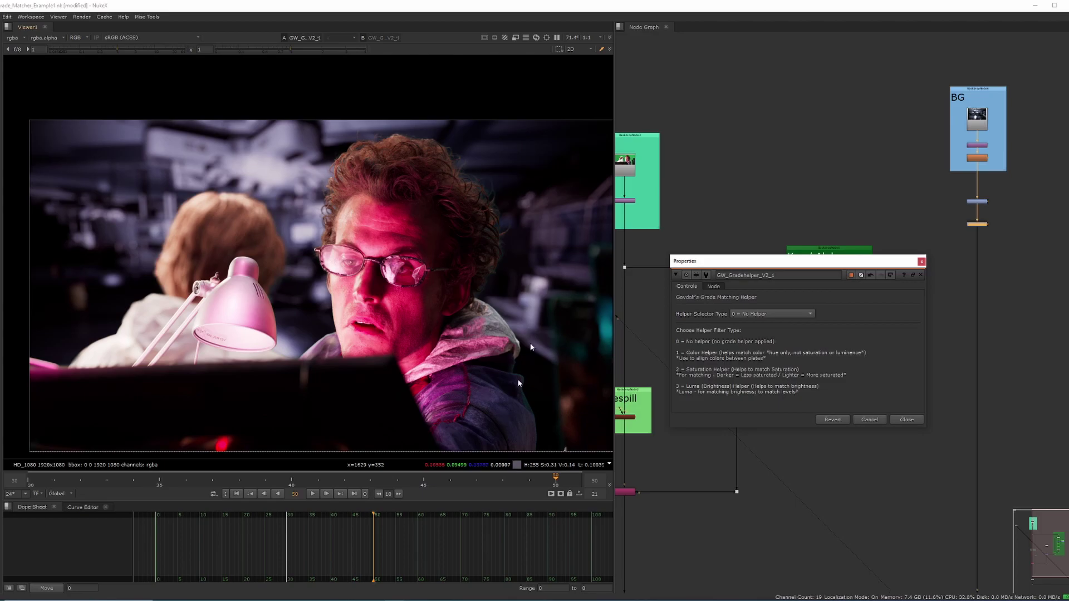
{"action": "left_click", "coordinate": [781, 313]}
{"action": "left_click", "coordinate": [781, 314]}
{"action": "left_click_drag", "start_coordinate": [990, 225], "coordinate": [982, 216]}
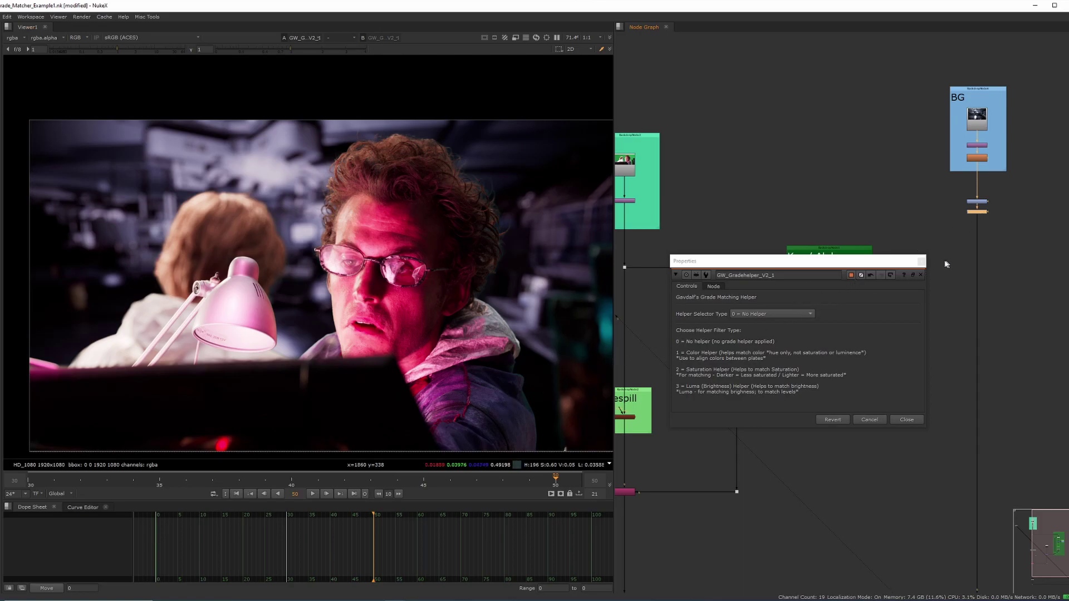
{"action": "left_click", "coordinate": [742, 314]}
- Set the GW_GradeHelper to '3 = Luma (Brightness Helper)' to view the comp in greyscale
{"action": "left_click", "coordinate": [759, 342]}
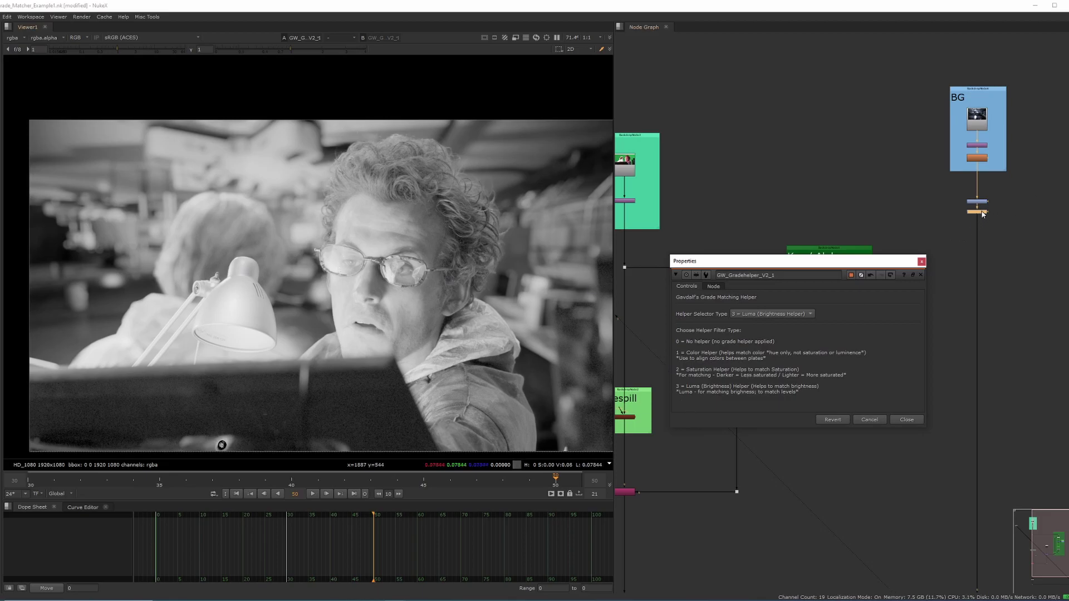
- Add a Grade2 node under the BG node and move its properties aside
{"action": "key", "text": "Tab"}
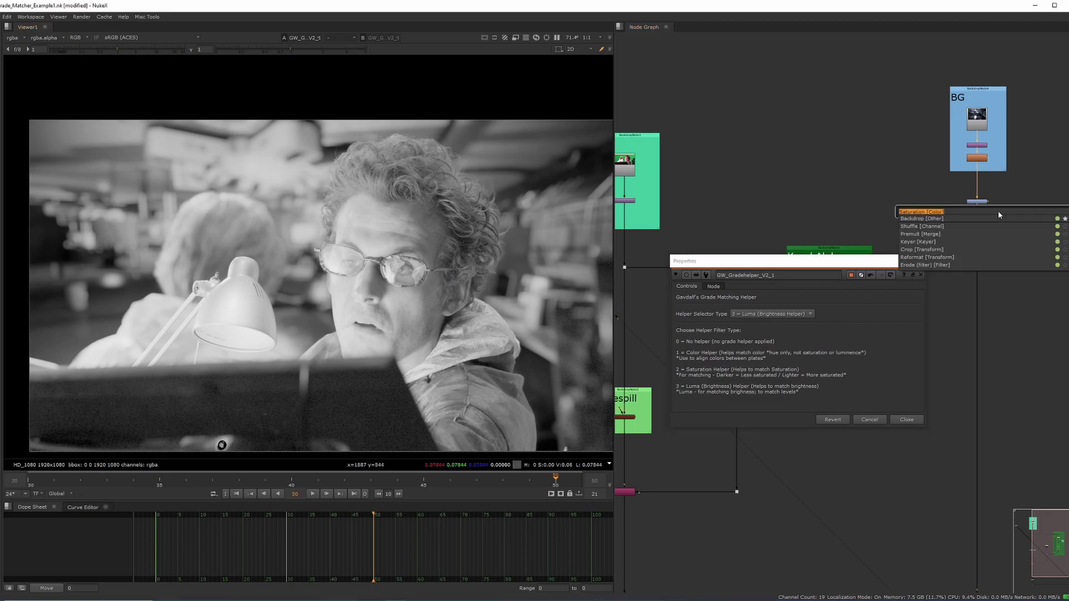
{"action": "key", "text": "Return"}
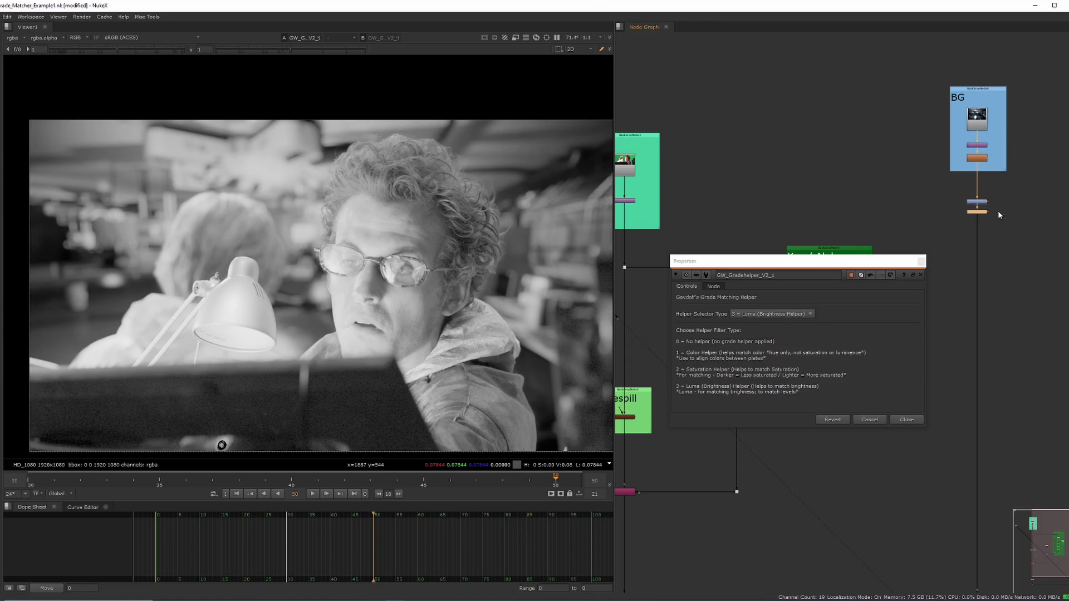
{"action": "key", "text": "g"}
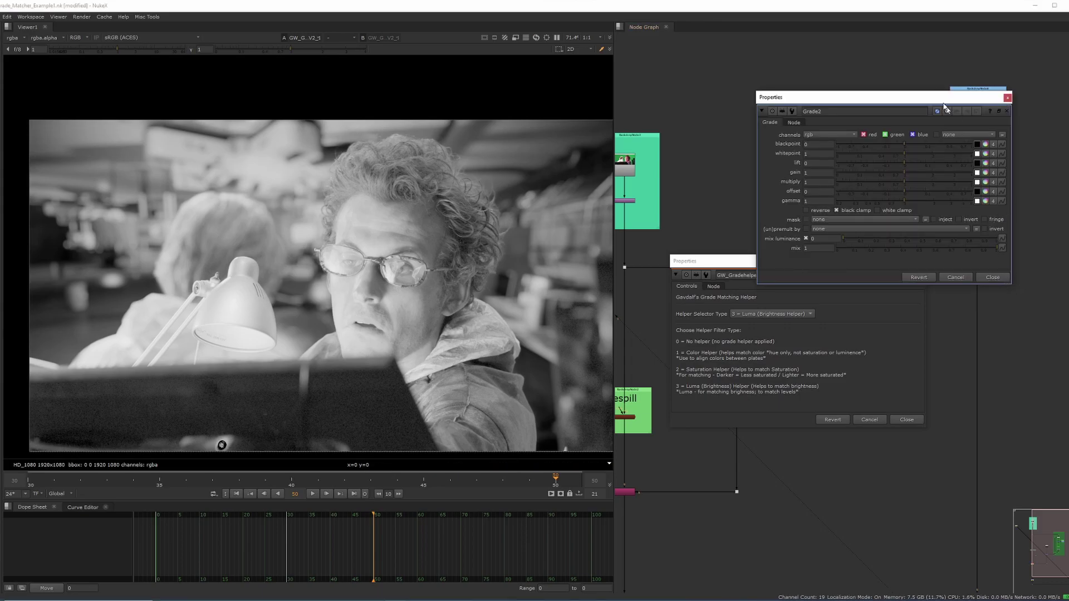
{"action": "left_click_drag", "start_coordinate": [935, 97], "coordinate": [874, 85]}
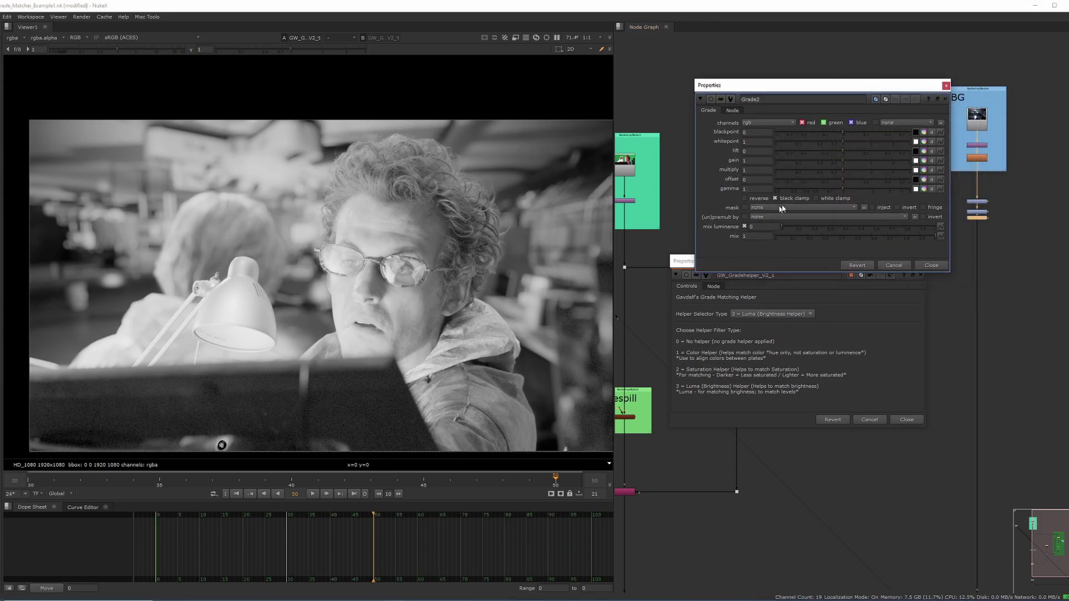
- Raise Grade2's gain to 4.4 and trim its gamma to roughly 0.8 against the luma view
{"action": "left_click", "coordinate": [842, 187]}
{"action": "left_click", "coordinate": [838, 190]}
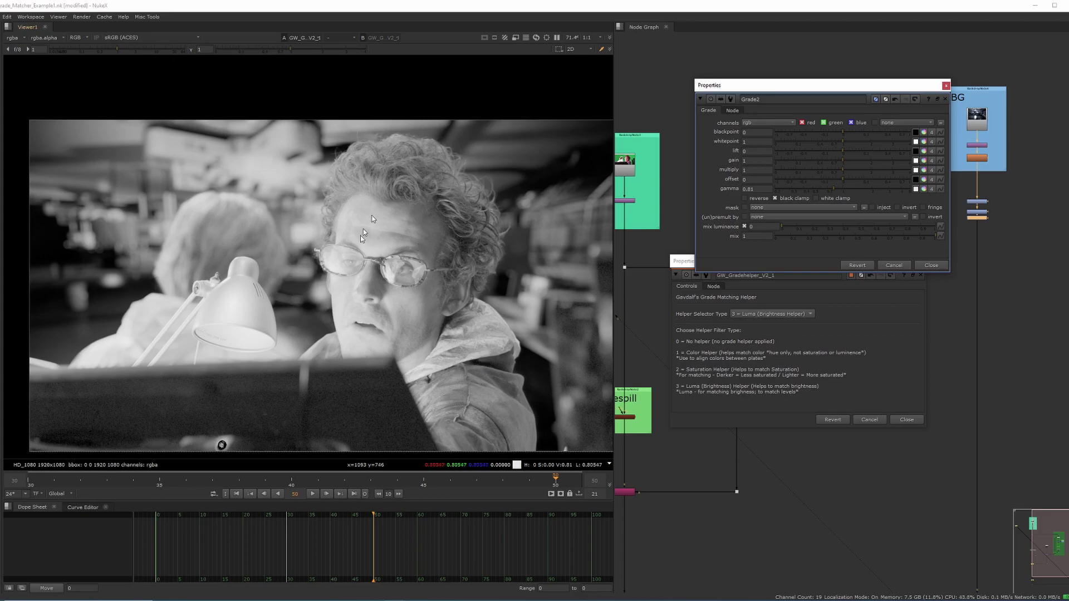
{"action": "left_click", "coordinate": [849, 162]}
{"action": "left_click_drag", "start_coordinate": [849, 162], "coordinate": [911, 161]}
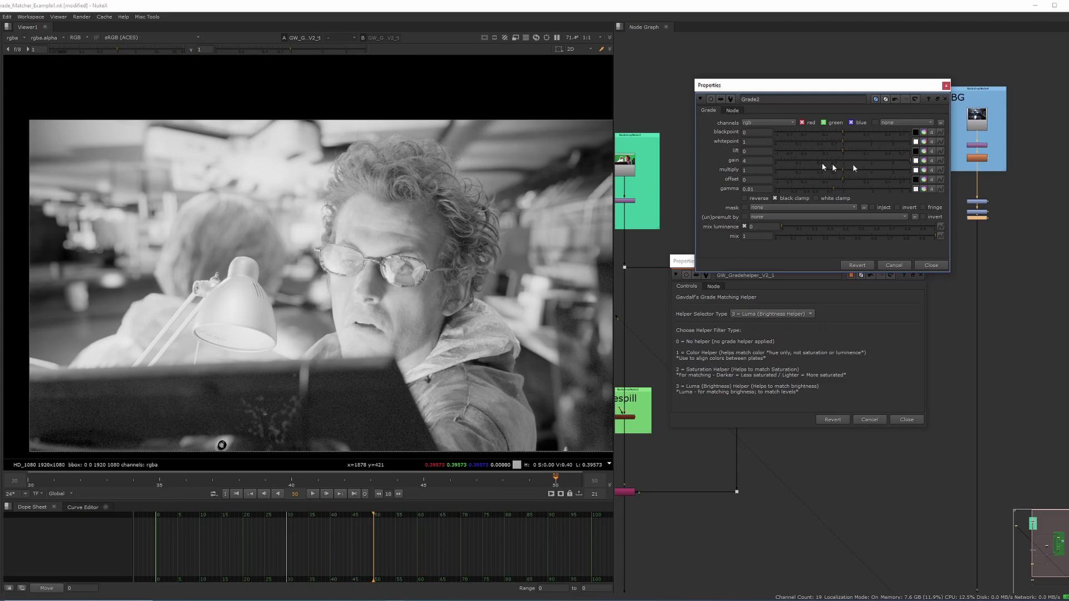
{"action": "left_click", "coordinate": [749, 160]}
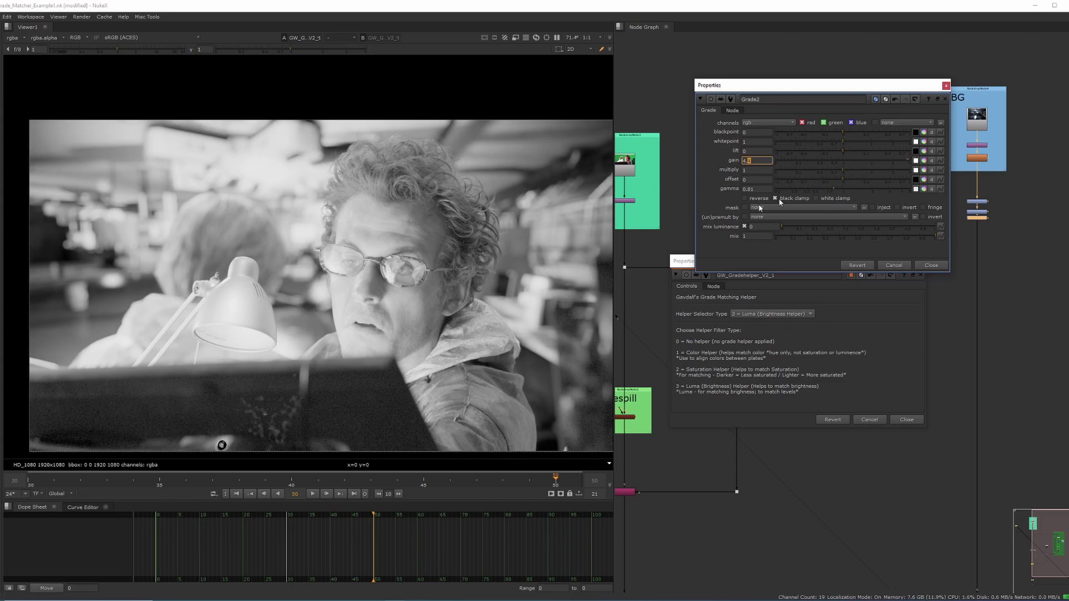
{"action": "left_click", "coordinate": [835, 191]}
{"action": "left_click_drag", "start_coordinate": [835, 191], "coordinate": [834, 191]}
{"action": "left_click", "coordinate": [835, 191]}
{"action": "left_click", "coordinate": [931, 265]}
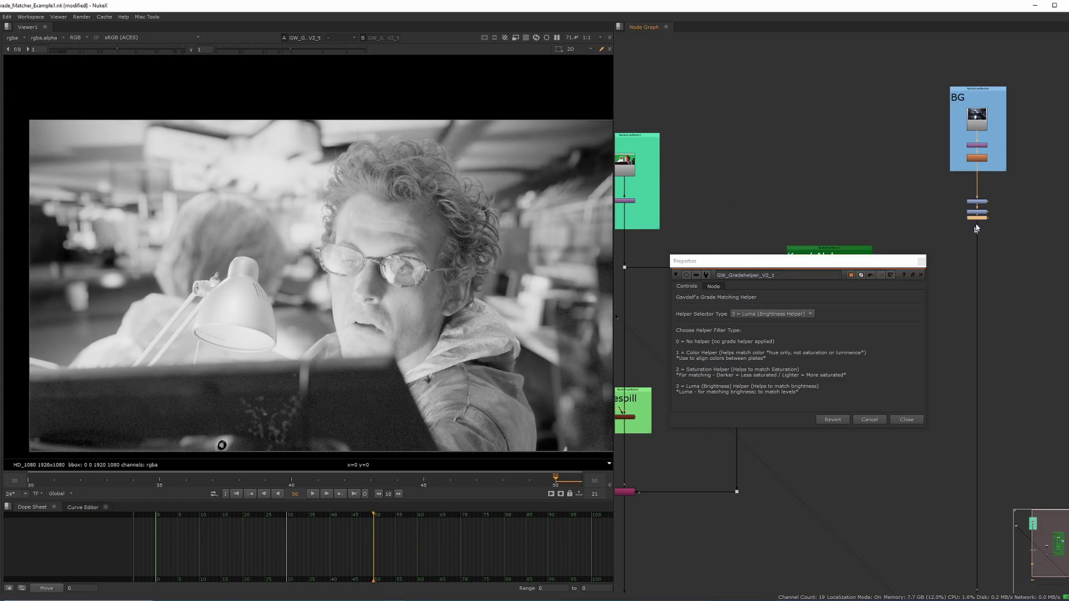
- Set the helper to 0 = No Helper and toggle the BG plate's three grade nodes off and on to compare
{"action": "left_click", "coordinate": [784, 312]}
{"action": "left_click", "coordinate": [746, 287]}
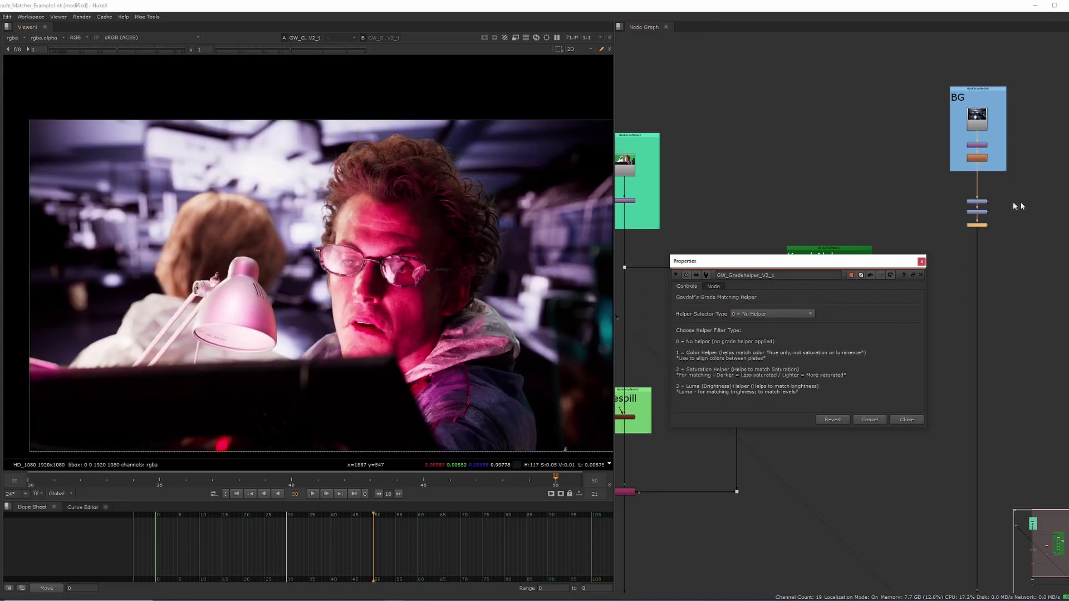
{"action": "left_click_drag", "start_coordinate": [1009, 185], "coordinate": [953, 243]}
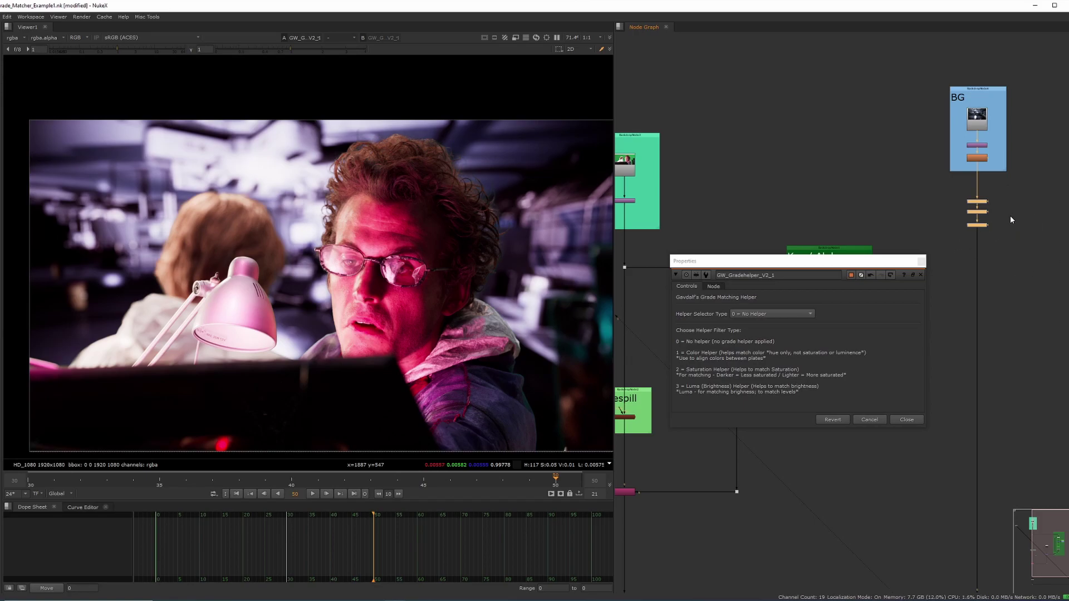
{"action": "key", "text": "d"}
{"action": "key", "text": "d"}
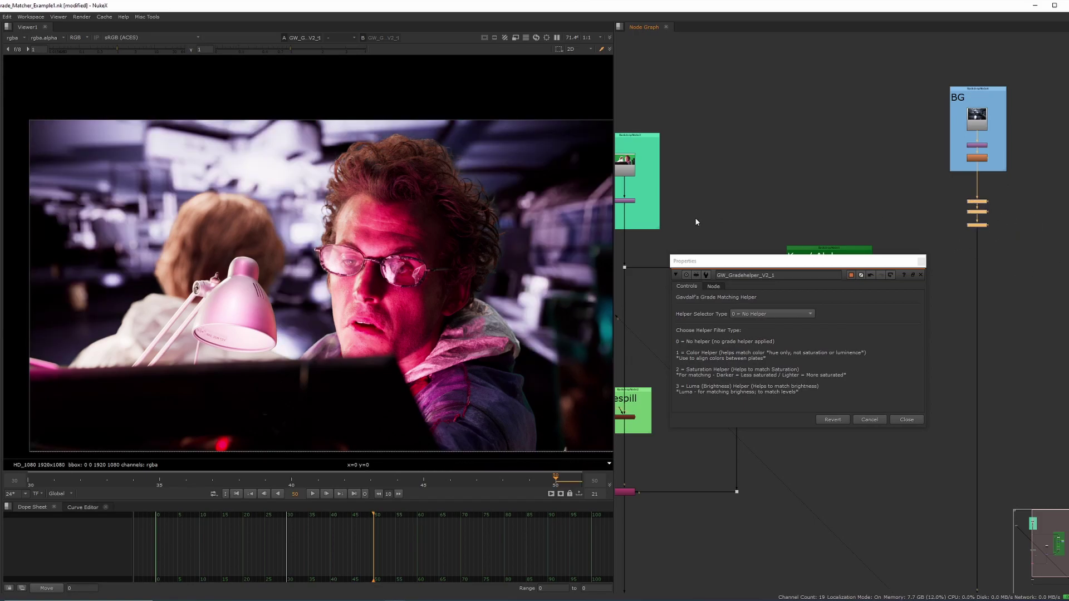
{"action": "key", "text": "d"}
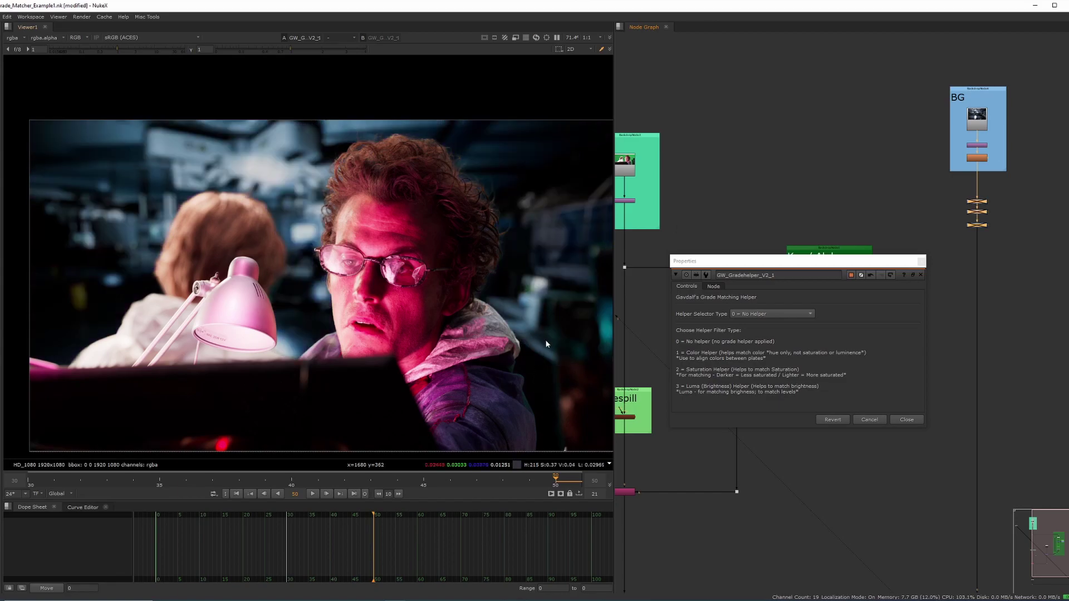
{"action": "key", "text": "d"}
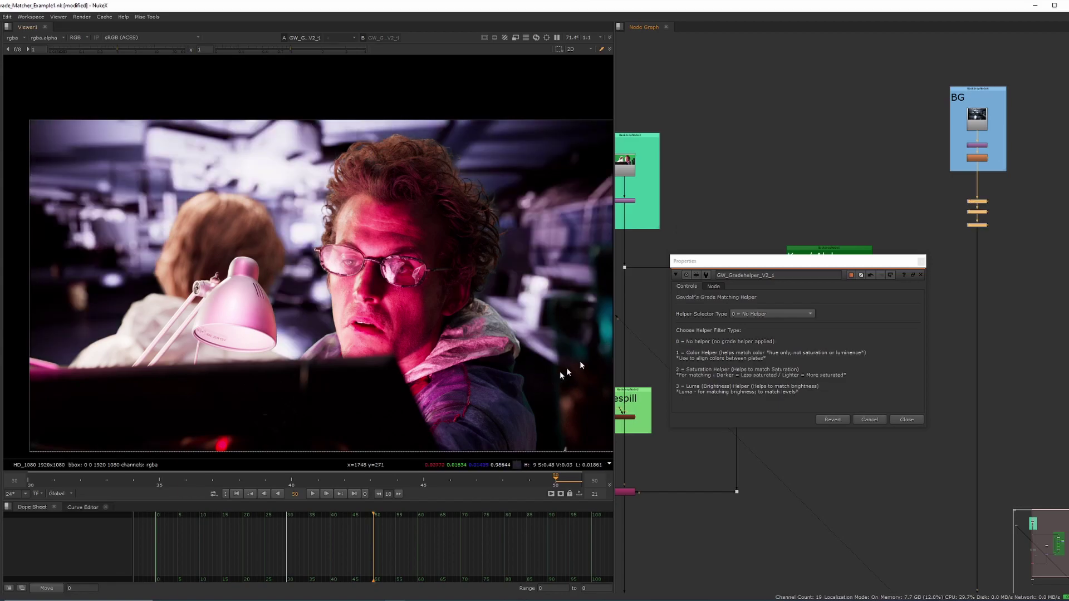
- Place a default Grade3 node on the foreground pipe just below the Despill merge
{"action": "left_click", "coordinate": [896, 420]}
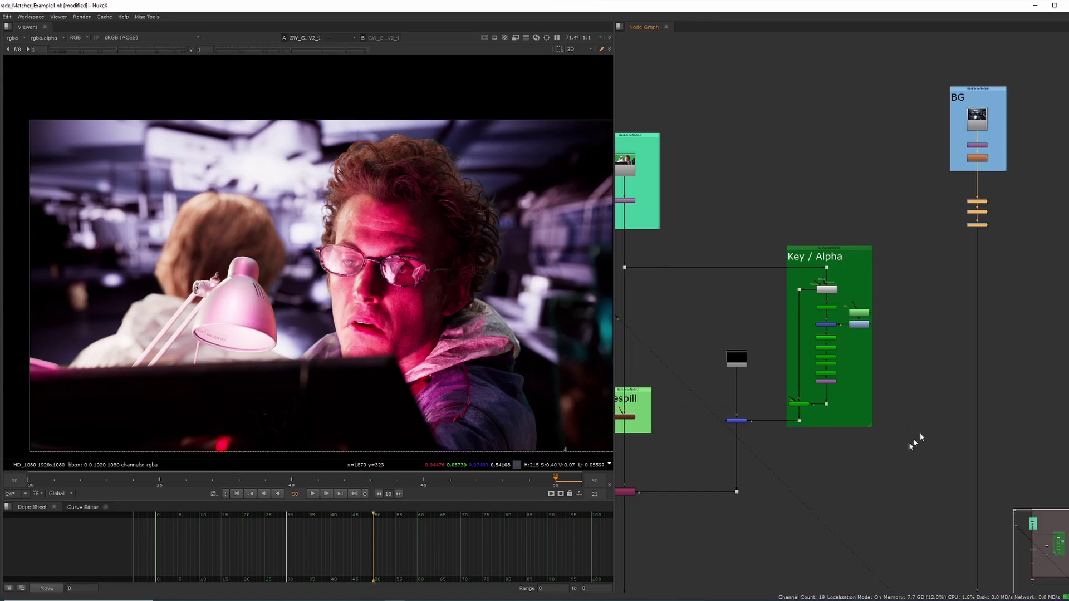
{"action": "middle_click_drag", "start_coordinate": [780, 522], "coordinate": [889, 417]}
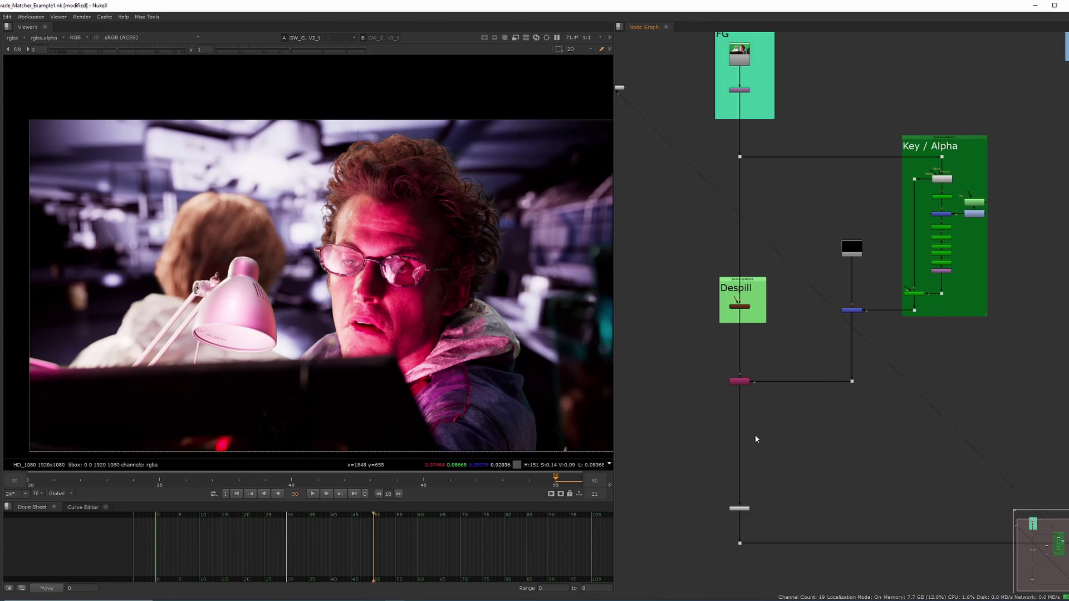
{"action": "key", "text": "g"}
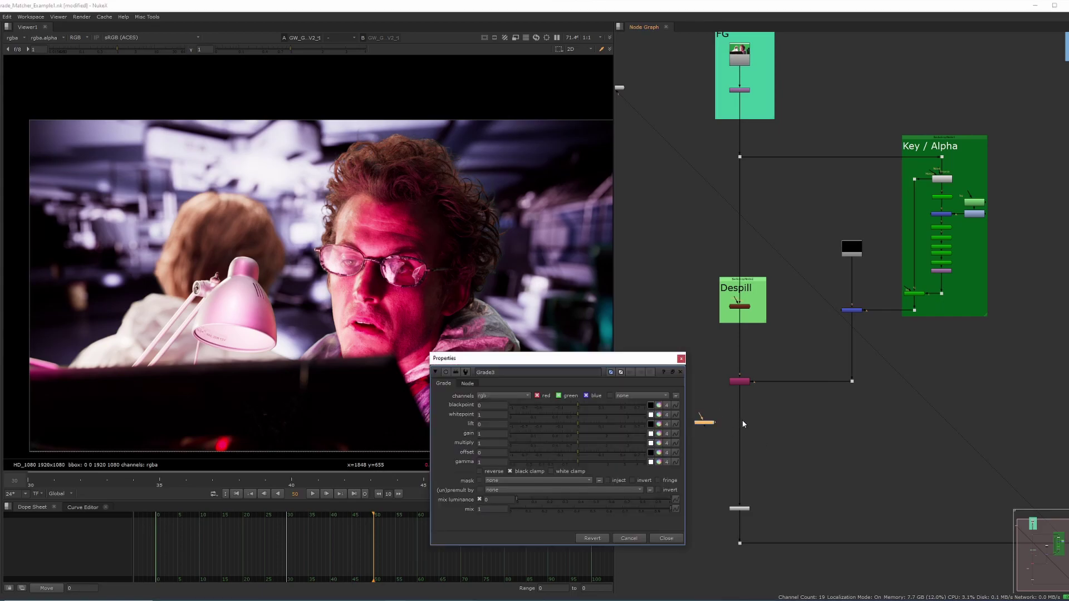
{"action": "mouse_move", "coordinate": [741, 420]}
{"action": "left_mouse_down"}
{"action": "mouse_move", "coordinate": [724, 425]}
{"action": "mouse_move", "coordinate": [746, 432]}
{"action": "left_mouse_up"}
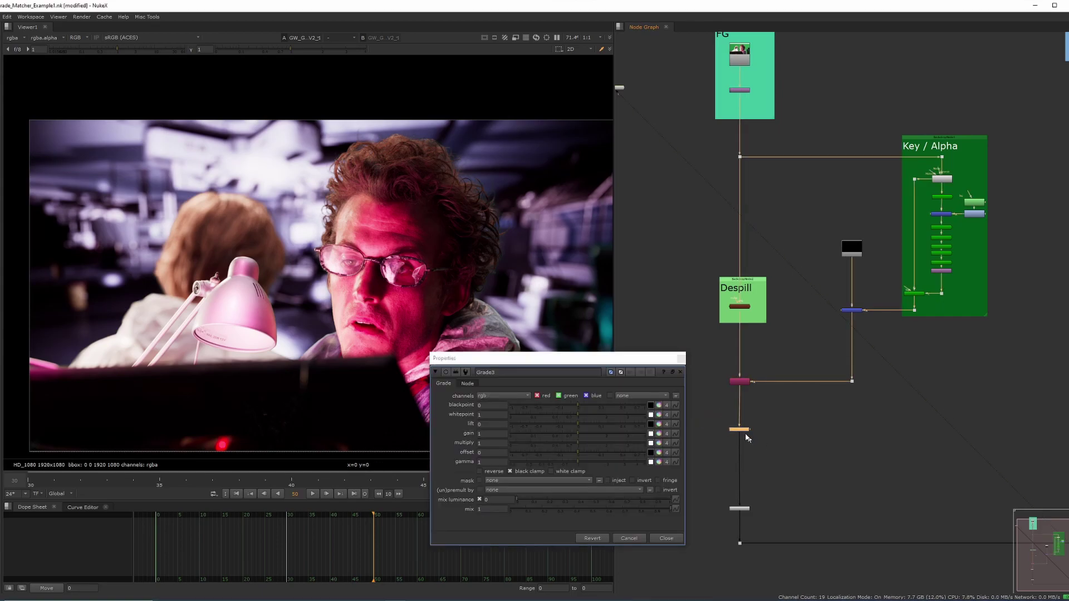
{"action": "middle_click_drag", "start_coordinate": [806, 454], "coordinate": [688, 333]}
{"action": "left_click", "coordinate": [646, 316]}
- Draw a closed Roto2 Bezier outlining the woman and desk lamp in the foreground plate
{"action": "key", "text": "o"}
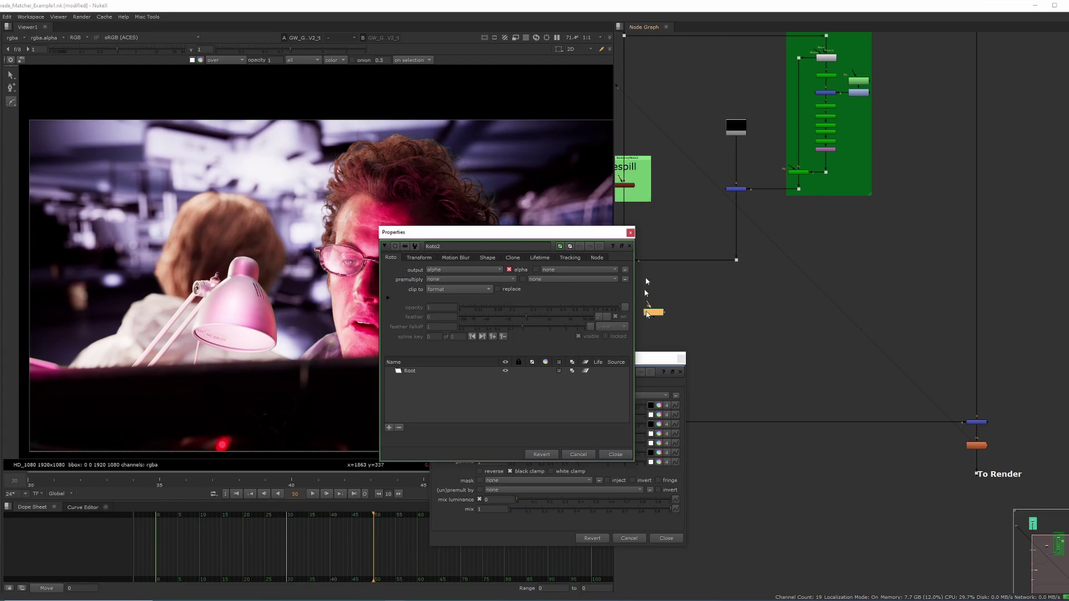
{"action": "left_click", "coordinate": [299, 348]}
{"action": "left_click", "coordinate": [253, 154]}
{"action": "left_click", "coordinate": [162, 182]}
{"action": "left_click", "coordinate": [139, 220]}
{"action": "left_click", "coordinate": [66, 316]}
{"action": "left_click", "coordinate": [54, 356]}
{"action": "left_click", "coordinate": [74, 379]}
{"action": "left_click", "coordinate": [299, 348]}
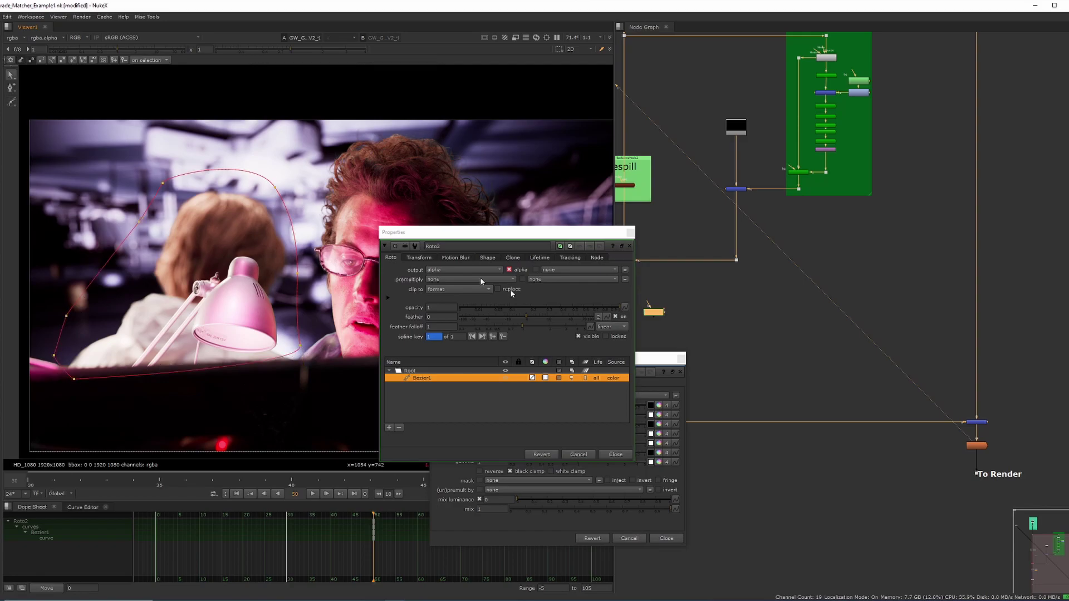
{"action": "left_click", "coordinate": [615, 454]}
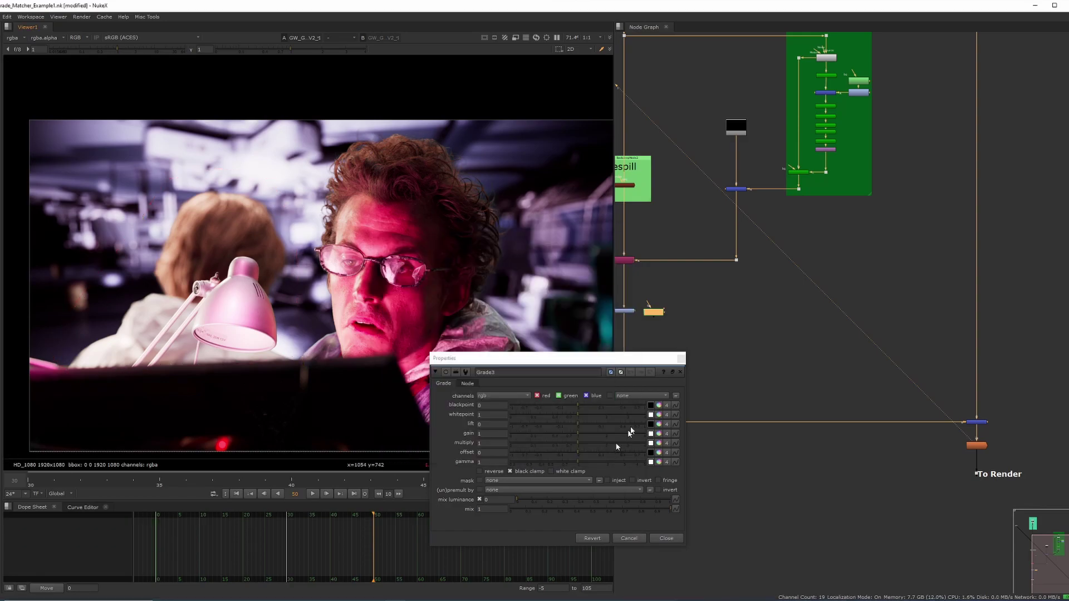
{"action": "middle_click_drag", "start_coordinate": [638, 318], "coordinate": [692, 321]}
{"action": "left_click", "coordinate": [682, 315]}
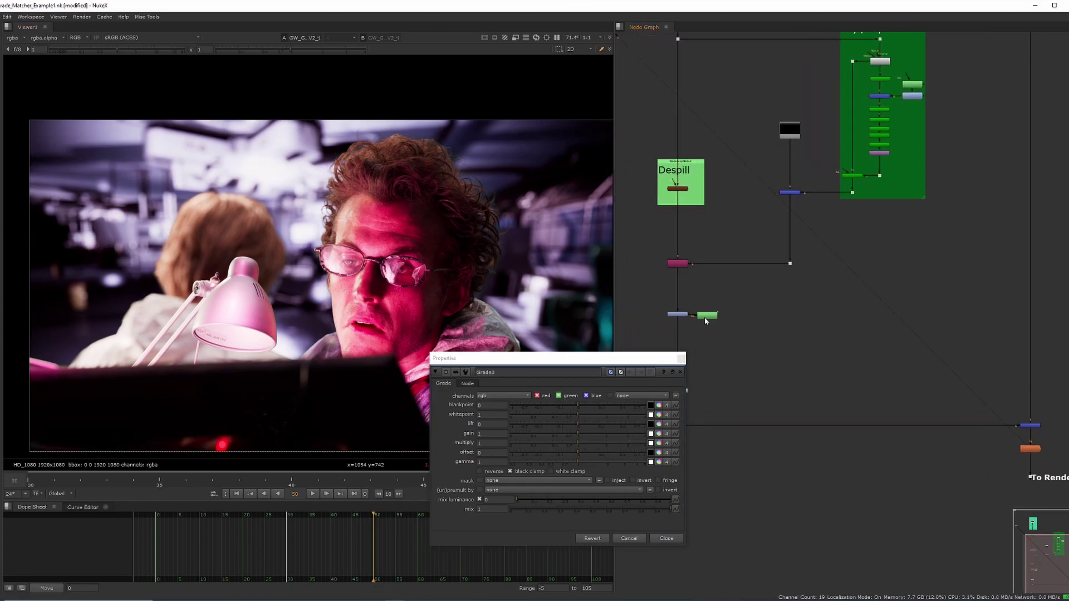
- Move Roto2 beside Grade3, then bring up the GW_GradeHelper_V2_1 properties
{"action": "left_click_drag", "start_coordinate": [706, 316], "coordinate": [716, 317]}
{"action": "middle_click_drag", "start_coordinate": [876, 362], "coordinate": [833, 322]}
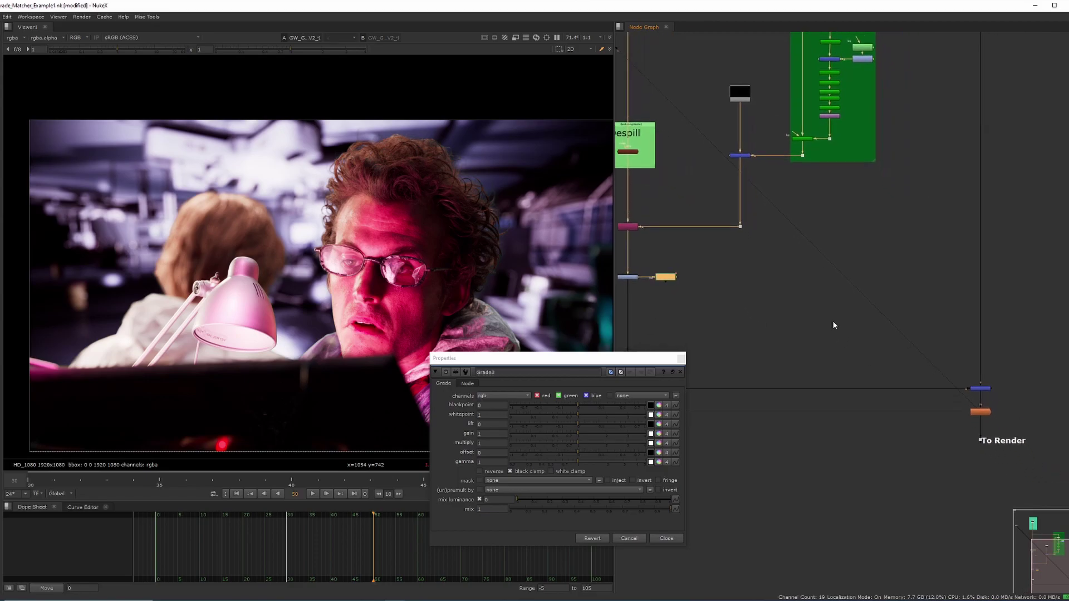
{"action": "left_click", "coordinate": [987, 411]}
{"action": "left_click", "coordinate": [930, 412]}
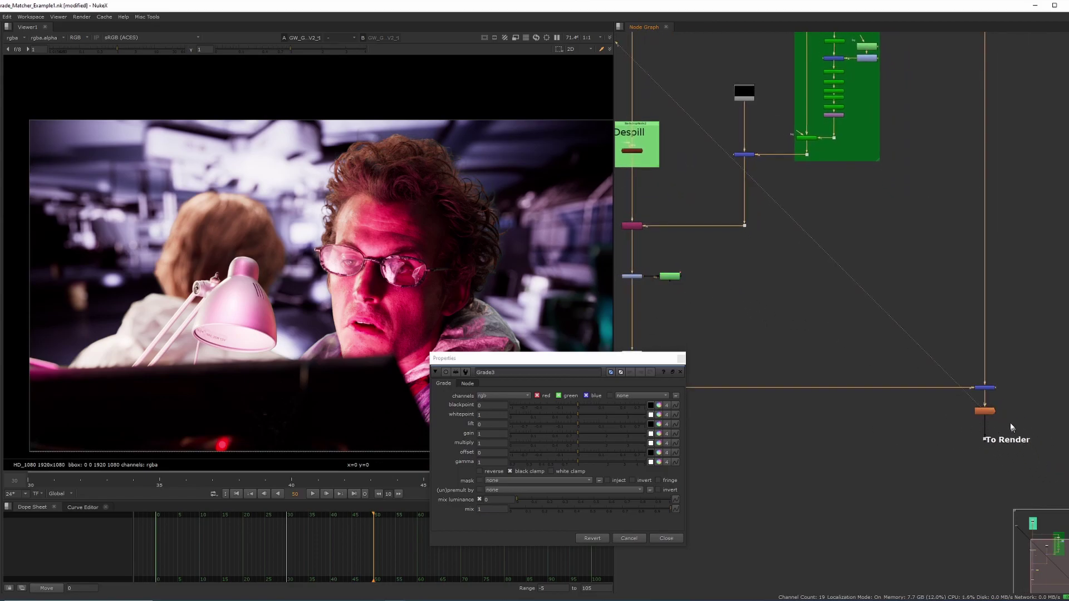
{"action": "scroll", "coordinate": [985, 417], "scroll_direction": "up", "scroll_amount": 8}
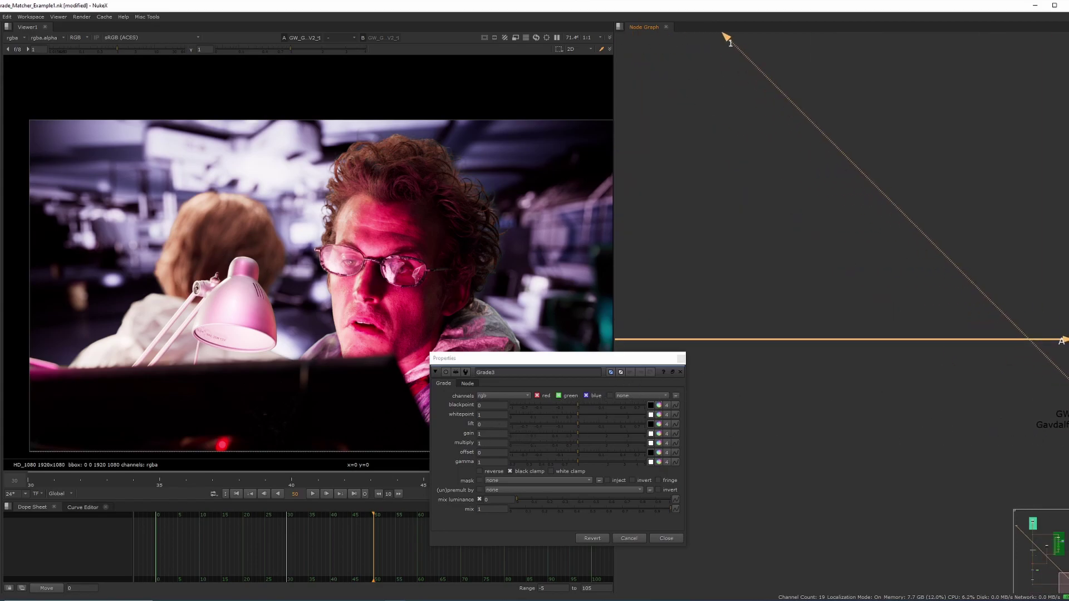
{"action": "double_click", "coordinate": [1056, 415]}
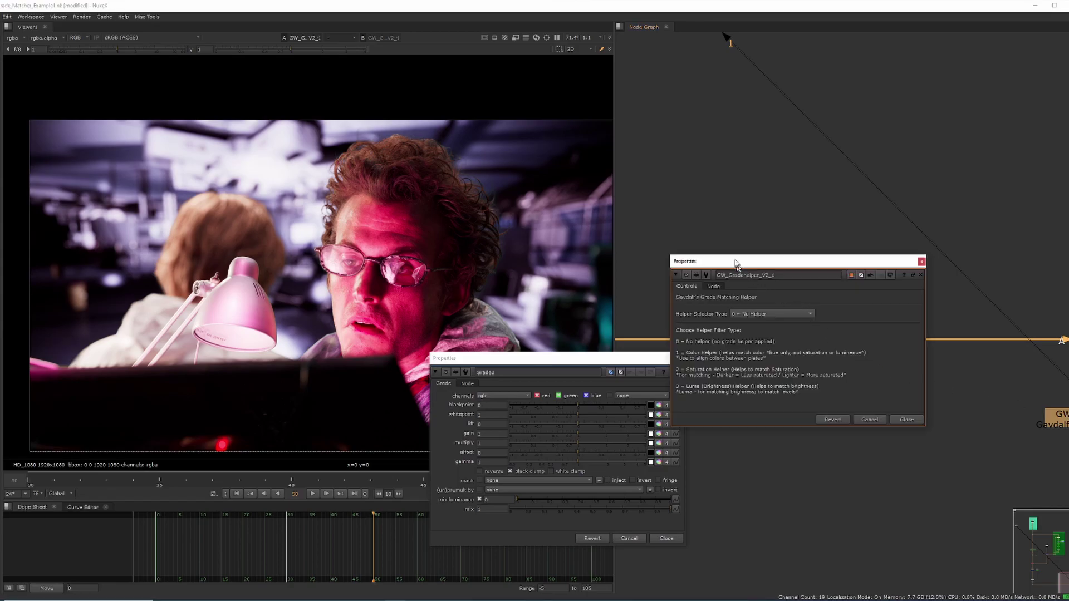
- Switch GW_GradeHelper_V2_1 to '1 = Color Helper' for the false-colour hue map
{"action": "left_click_drag", "start_coordinate": [738, 264], "coordinate": [777, 194]}
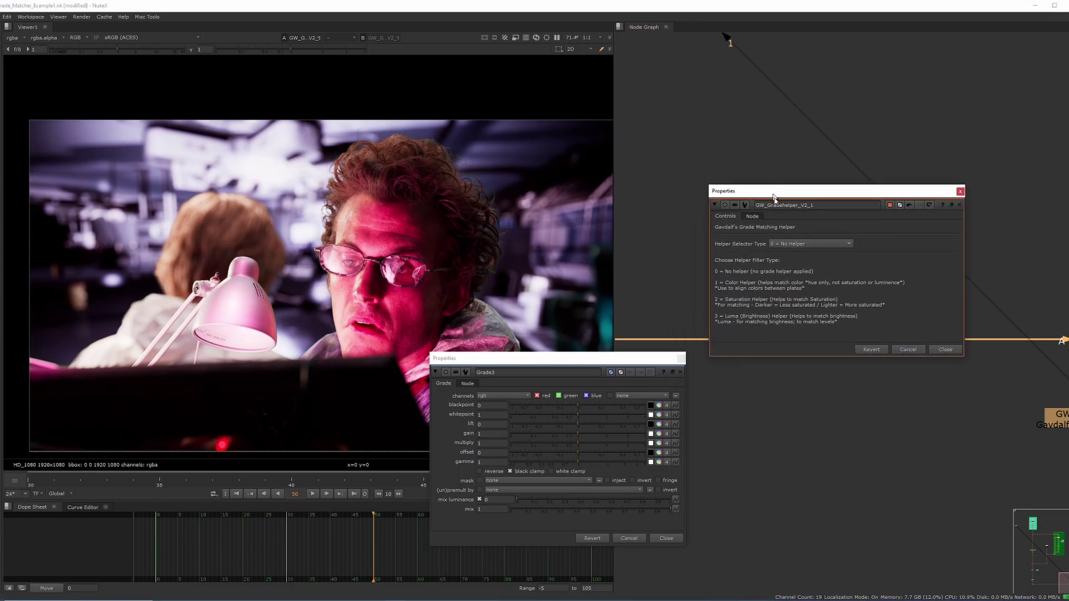
{"action": "left_click", "coordinate": [798, 244]}
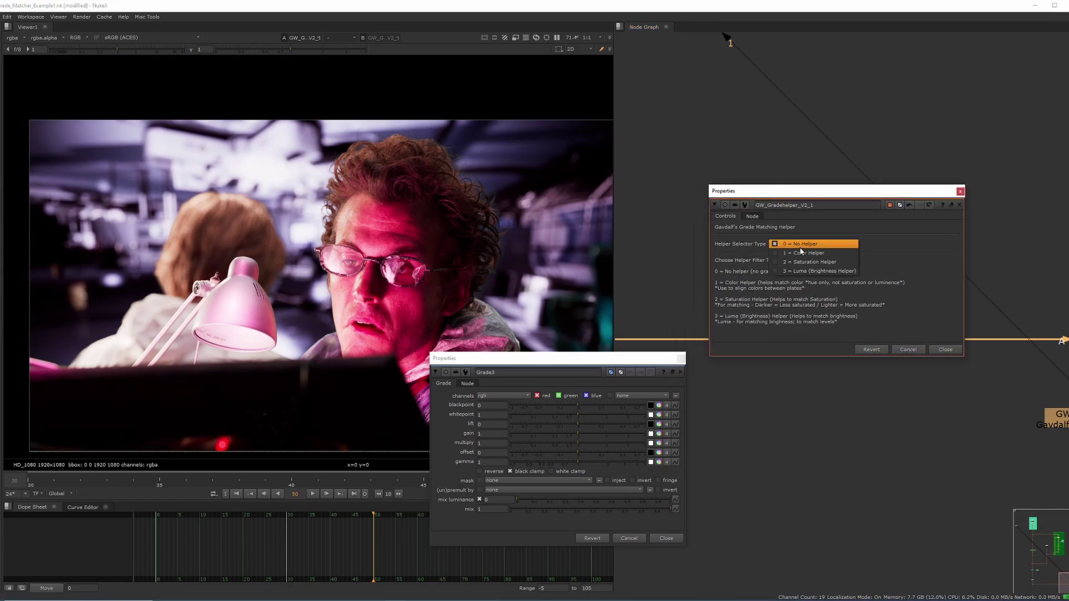
{"action": "left_click", "coordinate": [802, 253]}
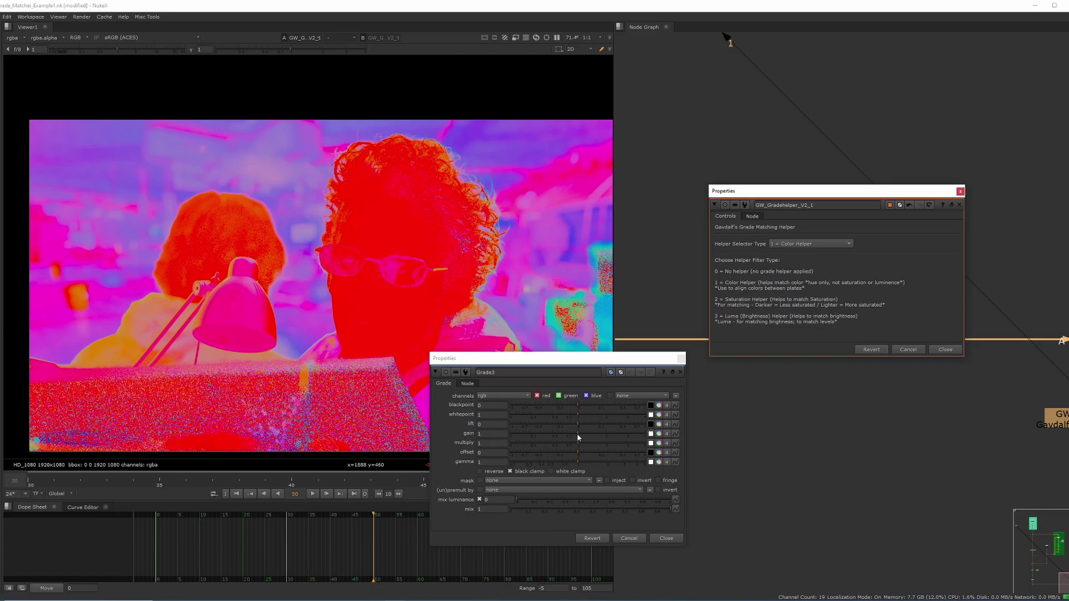
- Start shifting Grade3's gamma toward blue and mask Grade3 with the Roto2 shape
{"action": "left_click", "coordinate": [659, 462]}
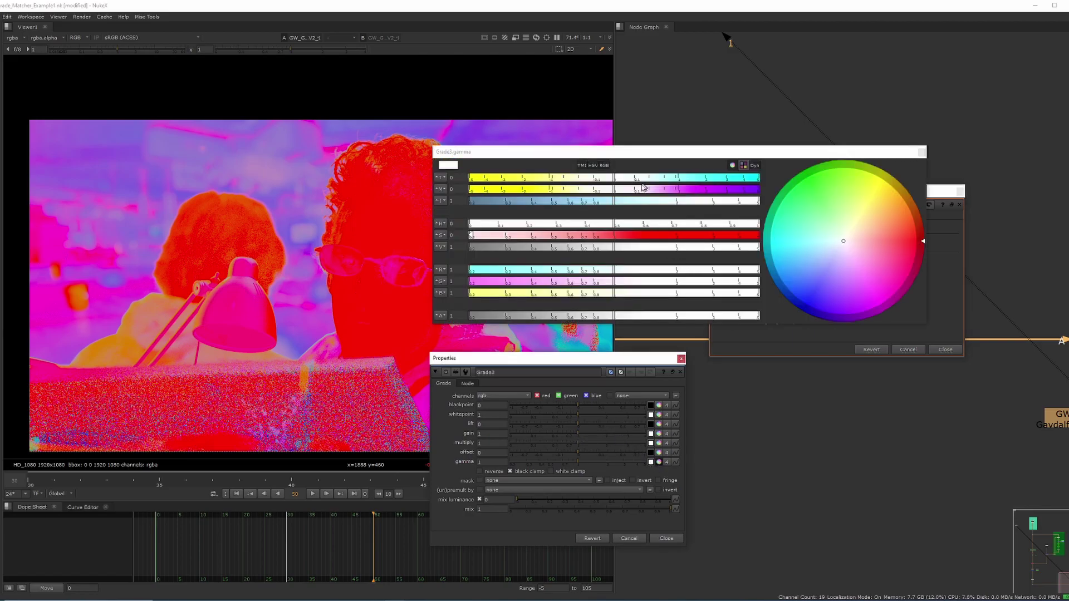
{"action": "left_click_drag", "start_coordinate": [615, 180], "coordinate": [643, 184]}
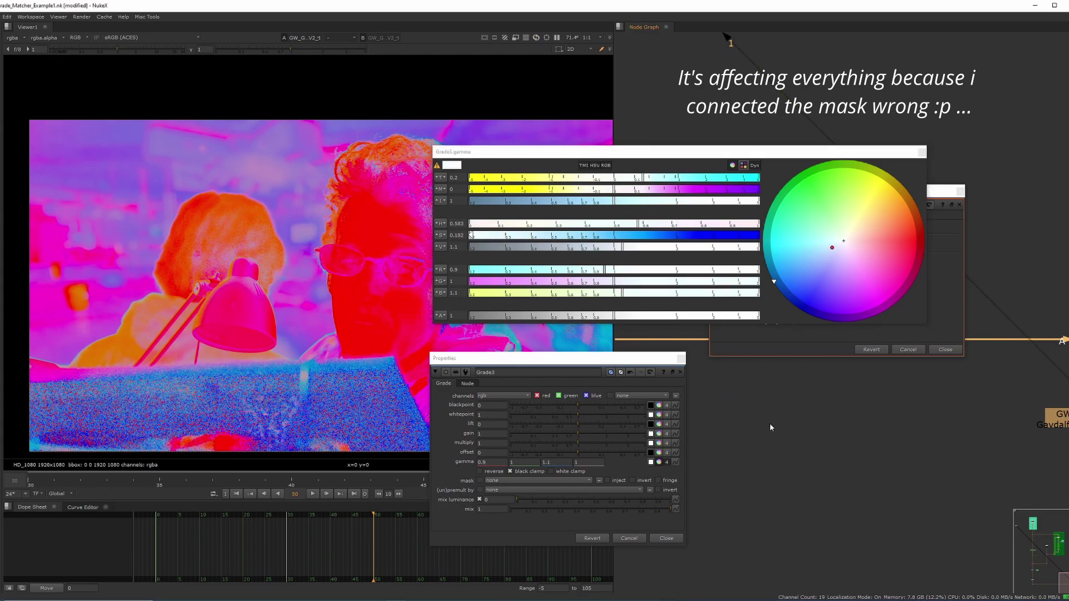
{"action": "middle_click_drag", "start_coordinate": [770, 423], "coordinate": [921, 477]}
{"action": "middle_click_drag", "start_coordinate": [855, 430], "coordinate": [793, 439]}
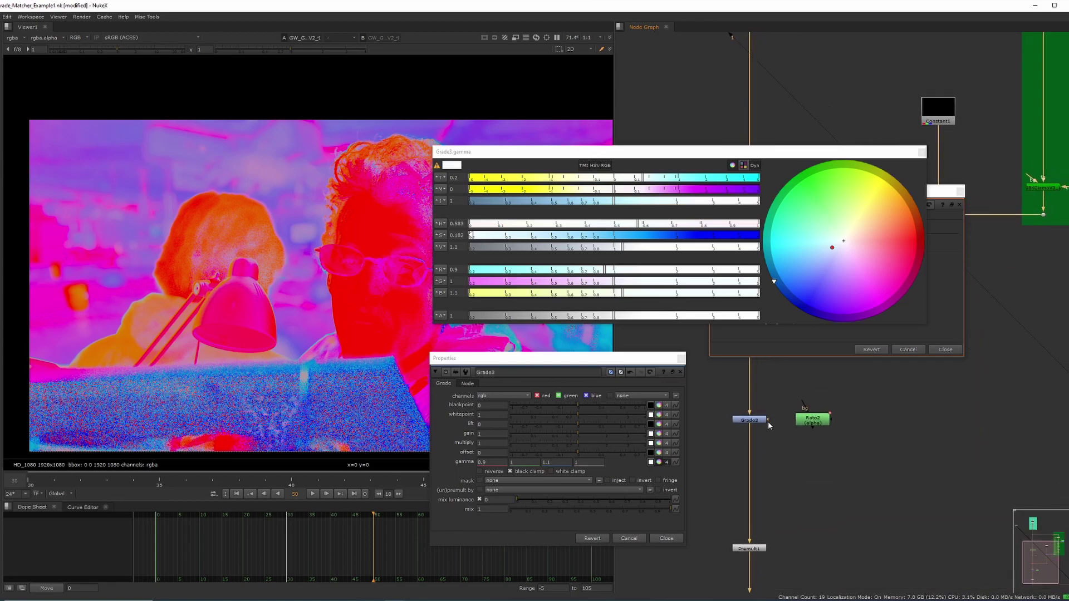
{"action": "left_click_drag", "start_coordinate": [768, 421], "coordinate": [827, 426]}
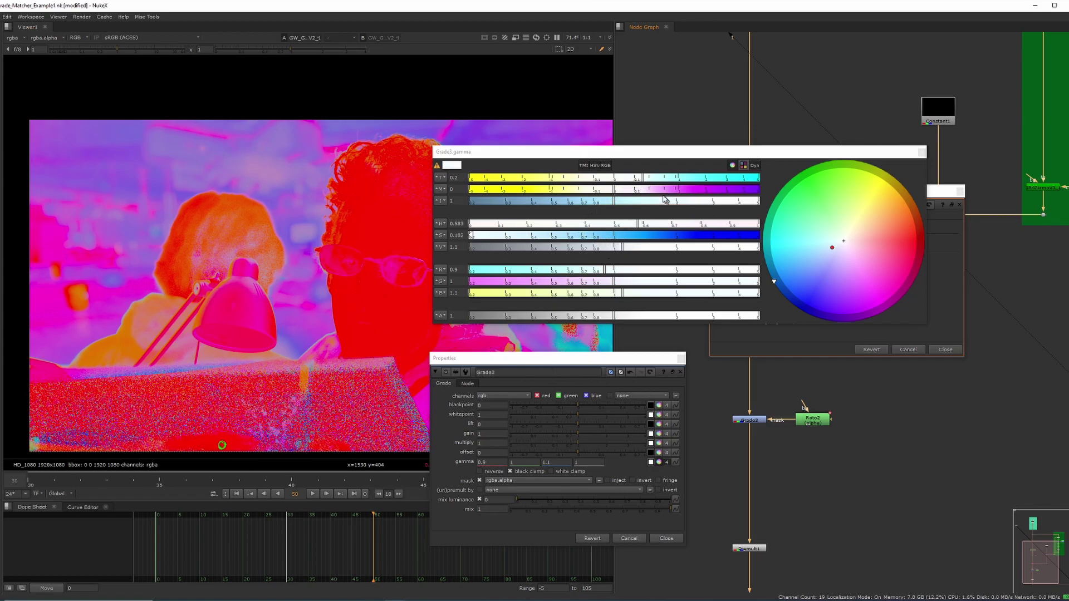
- Fine-tune Grade3's gamma to about 0.83, 0.98, 1.19 in the colour picker
{"action": "left_click", "coordinate": [644, 184]}
{"action": "left_click_drag", "start_coordinate": [645, 180], "coordinate": [602, 191]}
{"action": "left_click", "coordinate": [614, 190]}
{"action": "mouse_move", "coordinate": [624, 294]}
{"action": "left_mouse_down"}
{"action": "mouse_move", "coordinate": [597, 276]}
{"action": "mouse_move", "coordinate": [623, 295]}
{"action": "mouse_move", "coordinate": [655, 296]}
{"action": "mouse_move", "coordinate": [643, 296]}
{"action": "left_mouse_up"}
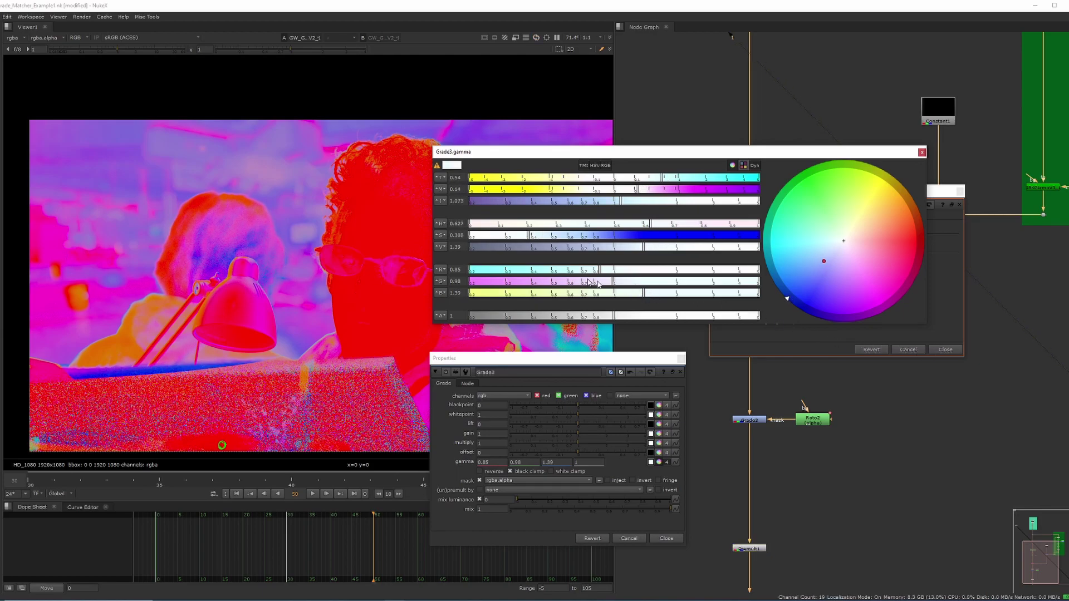
{"action": "left_click_drag", "start_coordinate": [649, 299], "coordinate": [597, 271]}
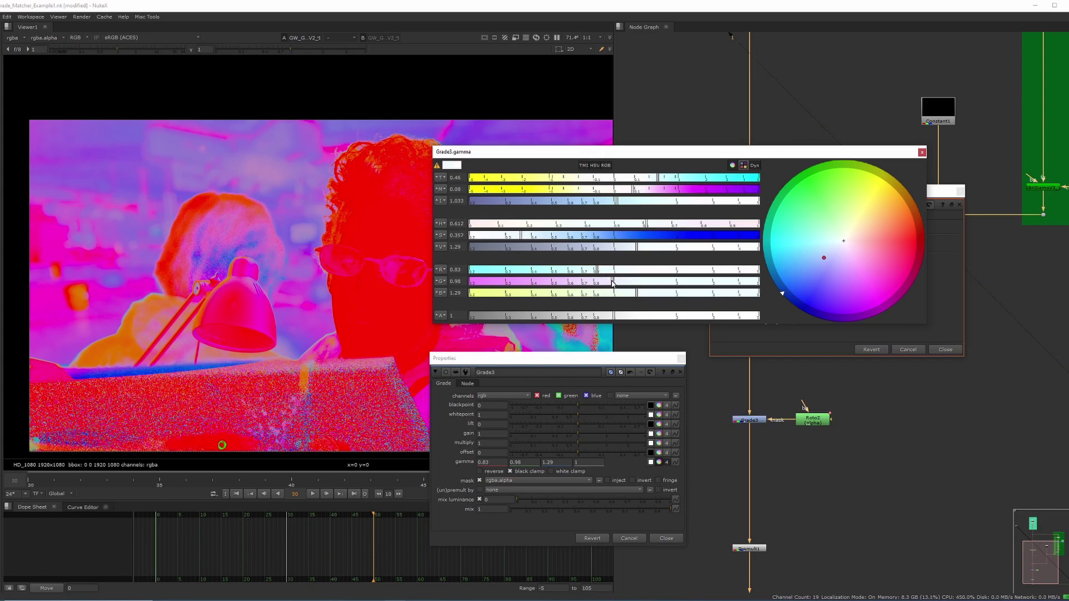
{"action": "left_click_drag", "start_coordinate": [640, 299], "coordinate": [631, 298]}
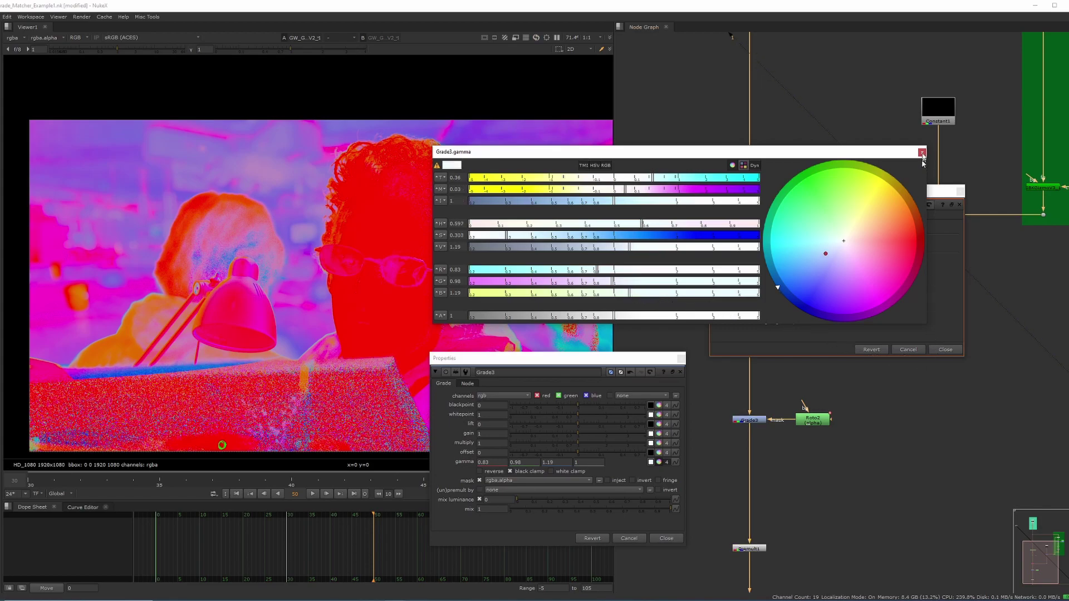
{"action": "left_click", "coordinate": [921, 153]}
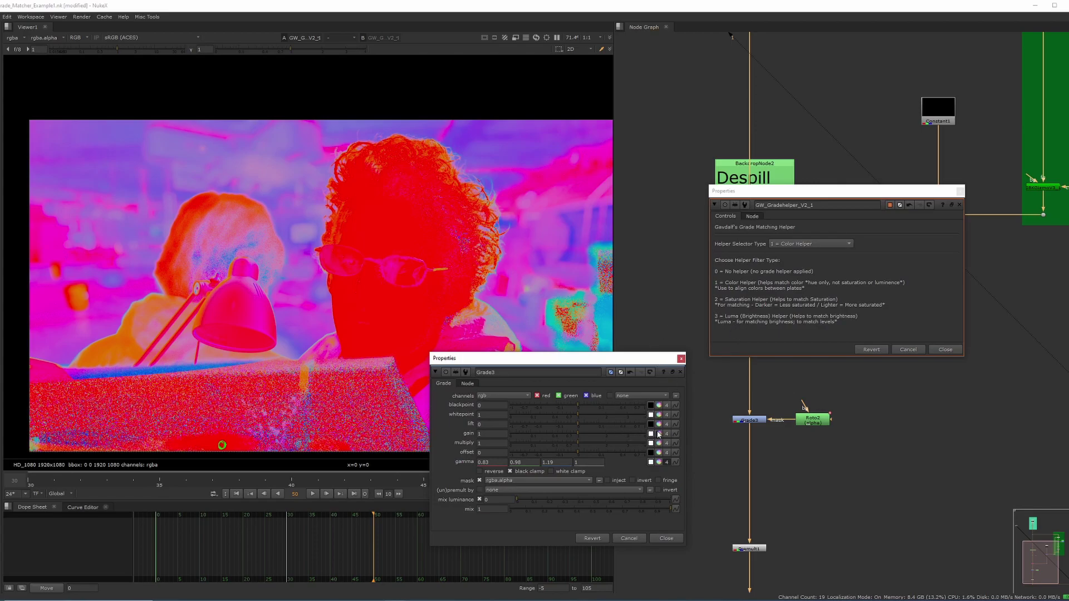
- Tint Grade3's gain cooler to 0.8, 0.87, 1.05 under the Color Helper view
{"action": "left_click", "coordinate": [659, 435]}
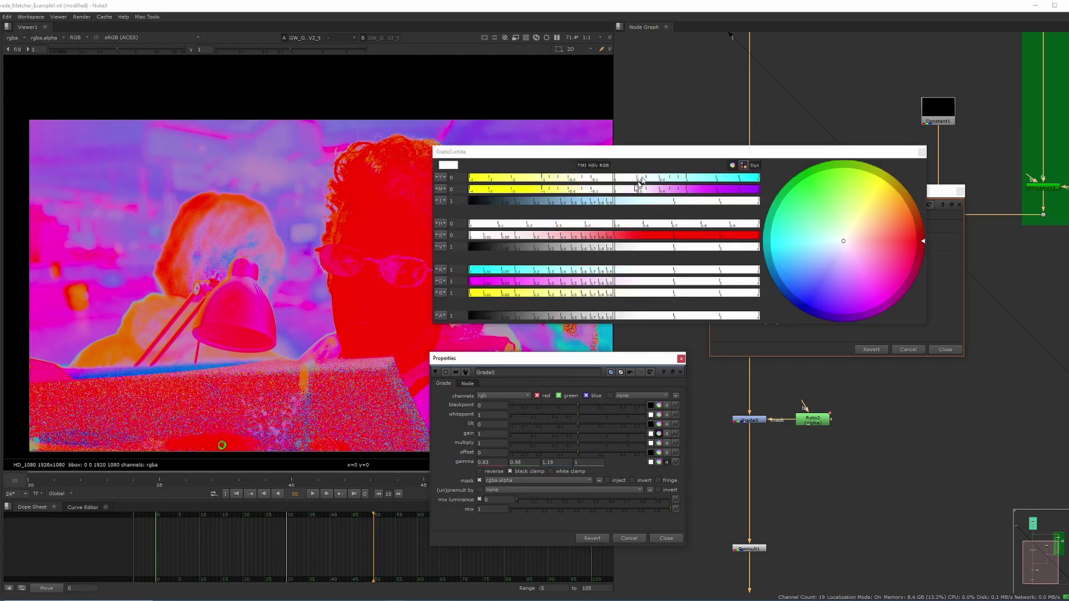
{"action": "left_click_drag", "start_coordinate": [615, 179], "coordinate": [658, 178]}
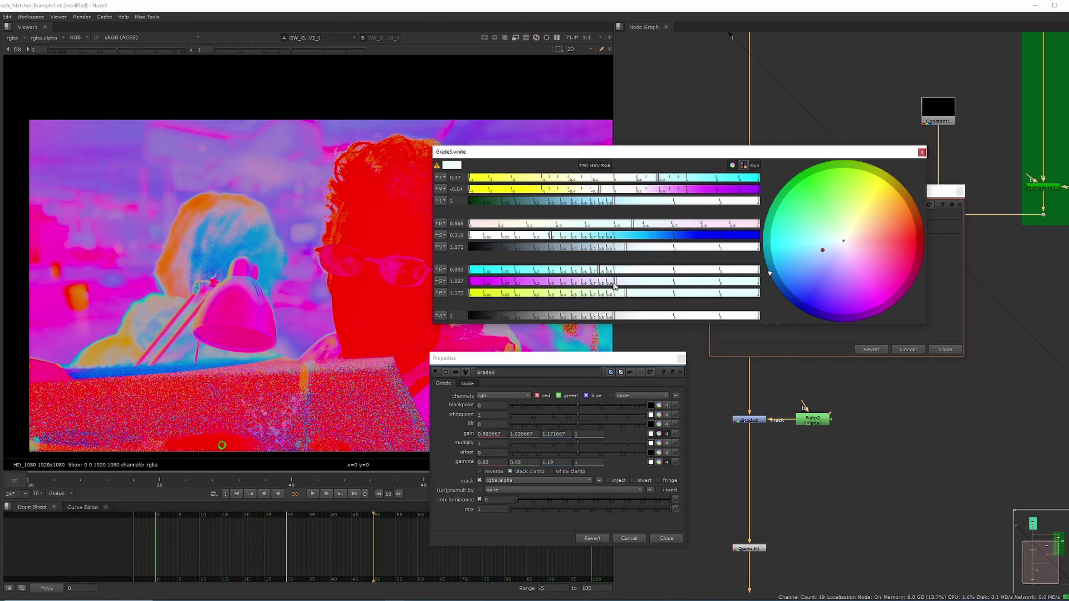
{"action": "left_click_drag", "start_coordinate": [615, 283], "coordinate": [608, 285]}
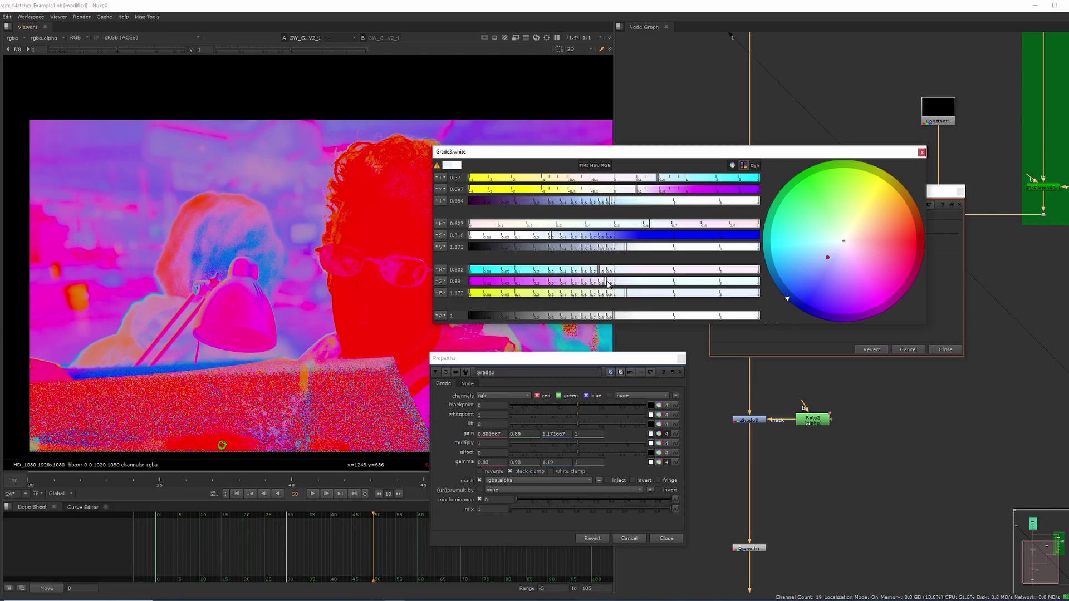
{"action": "mouse_move", "coordinate": [609, 285]}
{"action": "left_mouse_down"}
{"action": "mouse_move", "coordinate": [599, 270]}
{"action": "mouse_move", "coordinate": [618, 297]}
{"action": "left_mouse_up"}
{"action": "left_click", "coordinate": [946, 349]}
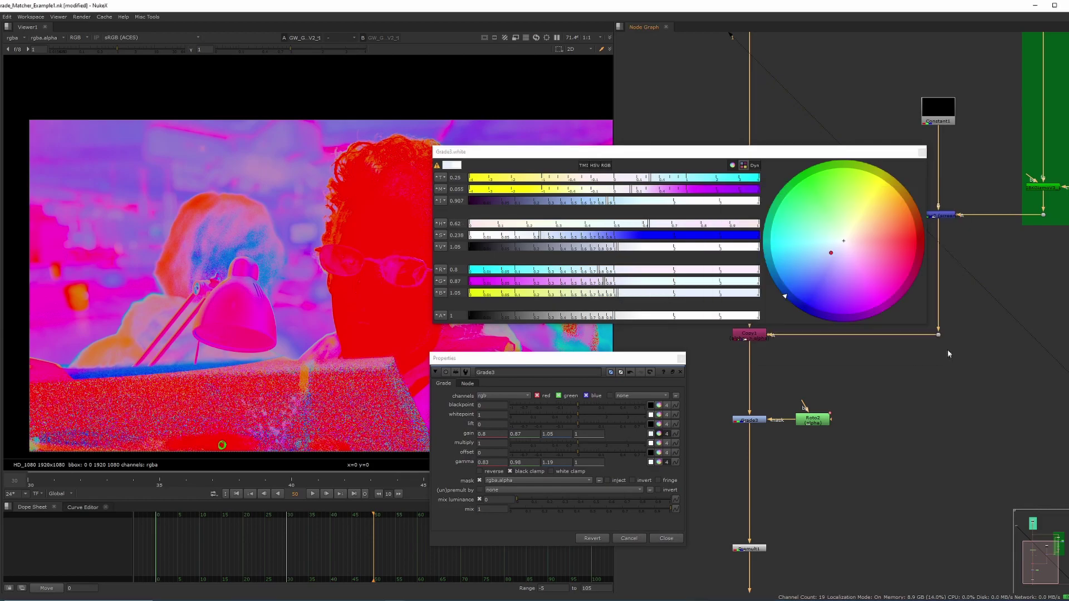
- Set the grade helper back to 0 = No Helper and recentre the normal-colour comp
{"action": "left_click", "coordinate": [921, 152]}
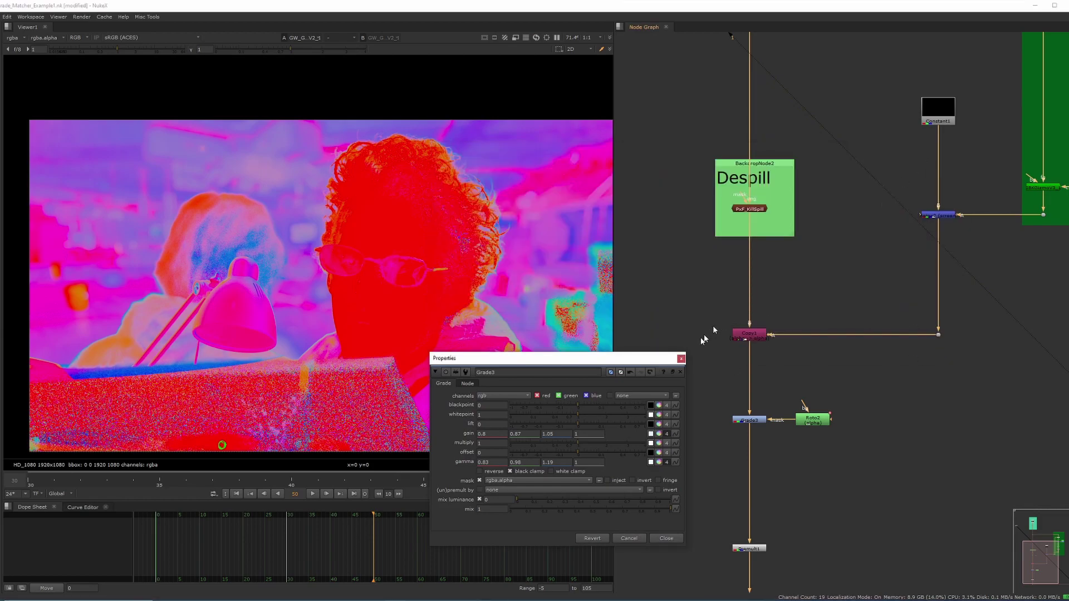
{"action": "scroll", "coordinate": [897, 462], "scroll_direction": "down", "scroll_amount": 5}
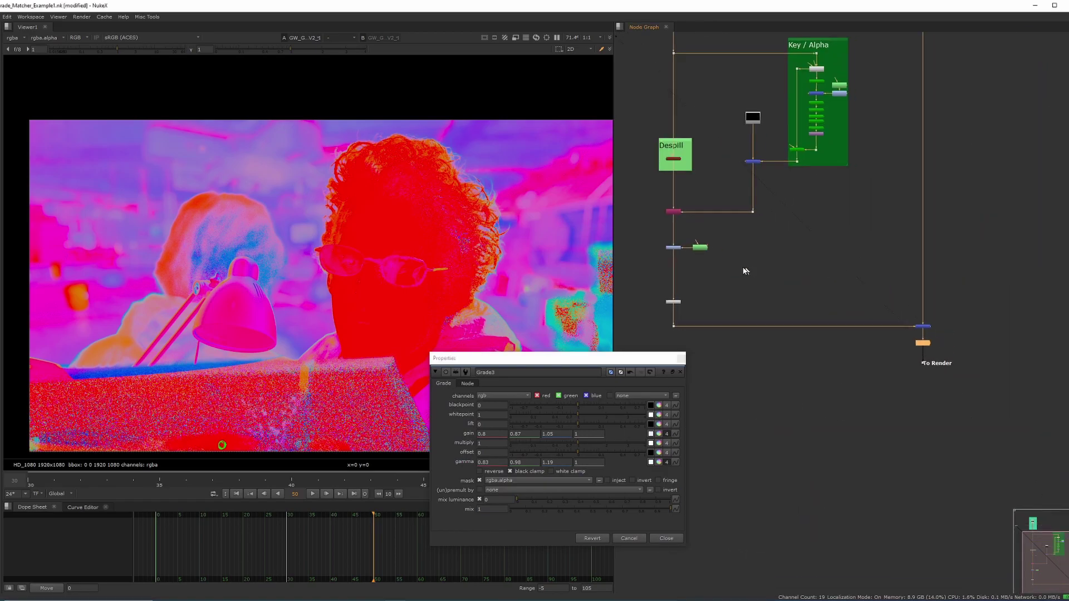
{"action": "double_click", "coordinate": [923, 344]}
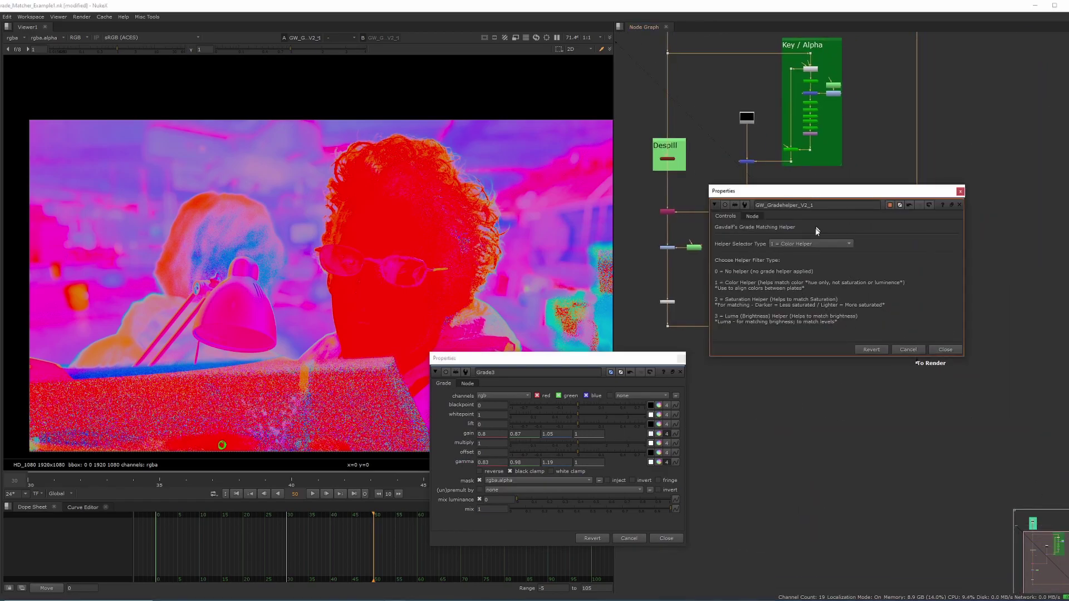
{"action": "left_click", "coordinate": [802, 245]}
{"action": "left_click", "coordinate": [797, 235]}
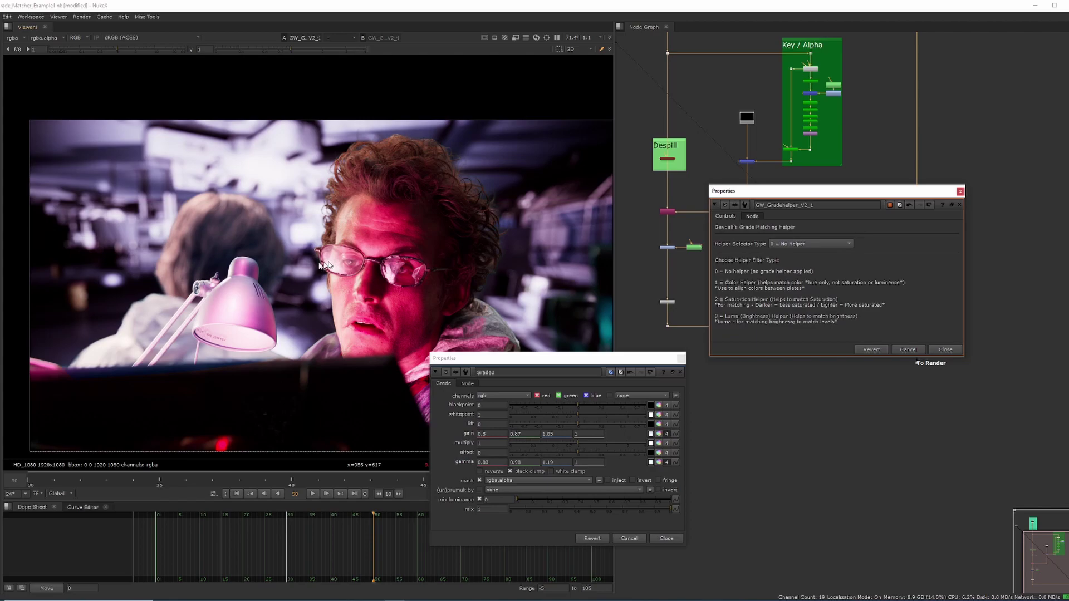
{"action": "scroll", "coordinate": [309, 266], "scroll_direction": "up", "scroll_amount": 2}
{"action": "scroll", "coordinate": [309, 266], "scroll_direction": "down", "scroll_amount": 3}
{"action": "scroll", "coordinate": [310, 266], "scroll_direction": "down", "scroll_amount": 3}
{"action": "middle_click_drag", "start_coordinate": [300, 268], "coordinate": [295, 296]}
{"action": "scroll", "coordinate": [267, 295], "scroll_direction": "up", "scroll_amount": 3}
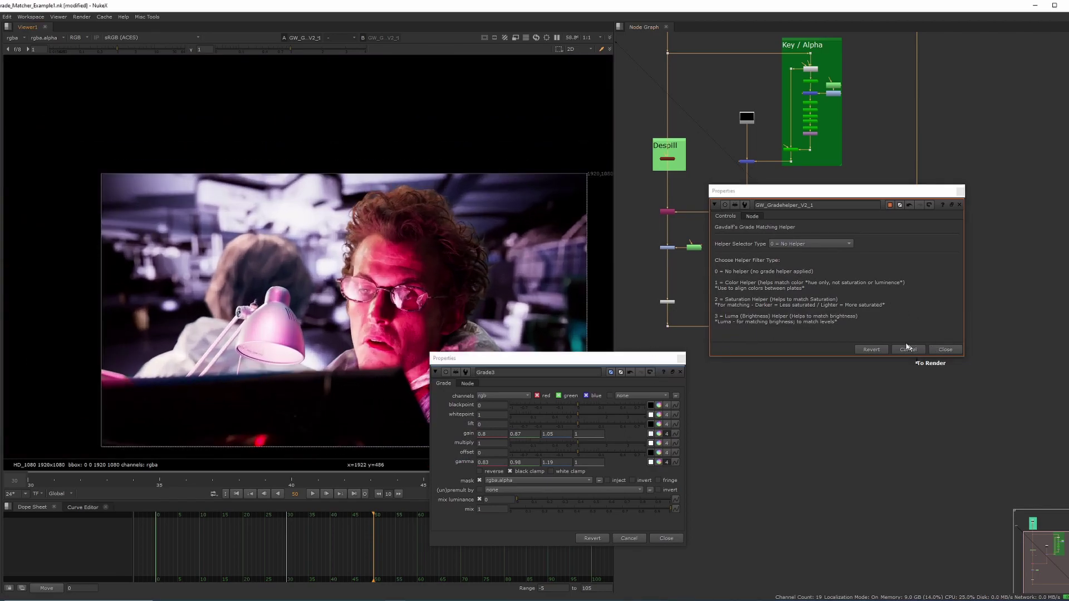
- Ease Grade3's gain back to about 0.883, 0.899, 0.938 by reducing its blue tint
{"action": "middle_click_drag", "start_coordinate": [789, 365], "coordinate": [827, 466]}
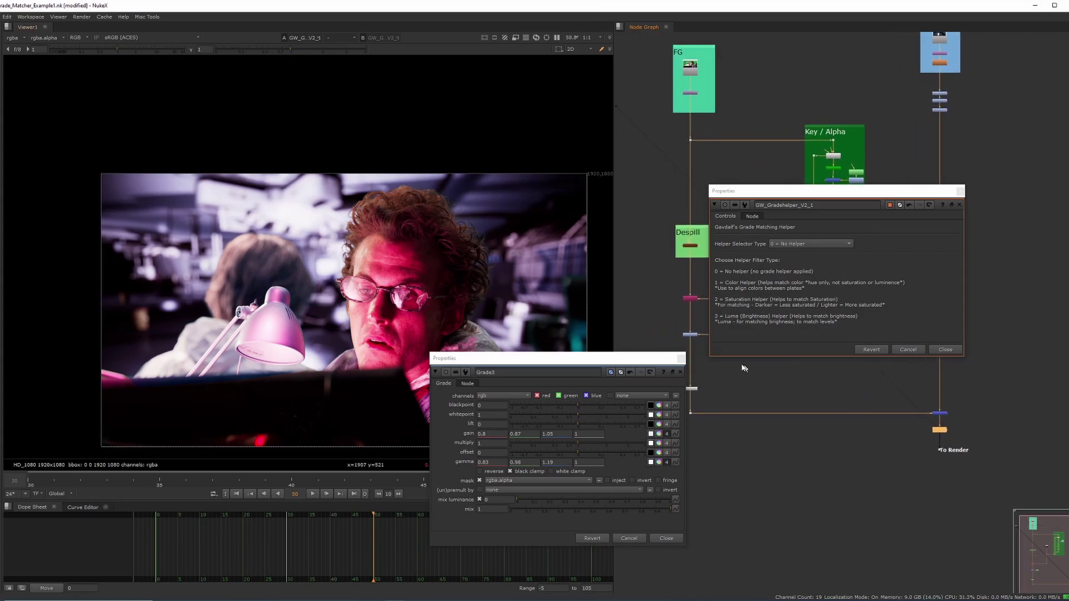
{"action": "left_click", "coordinate": [691, 336]}
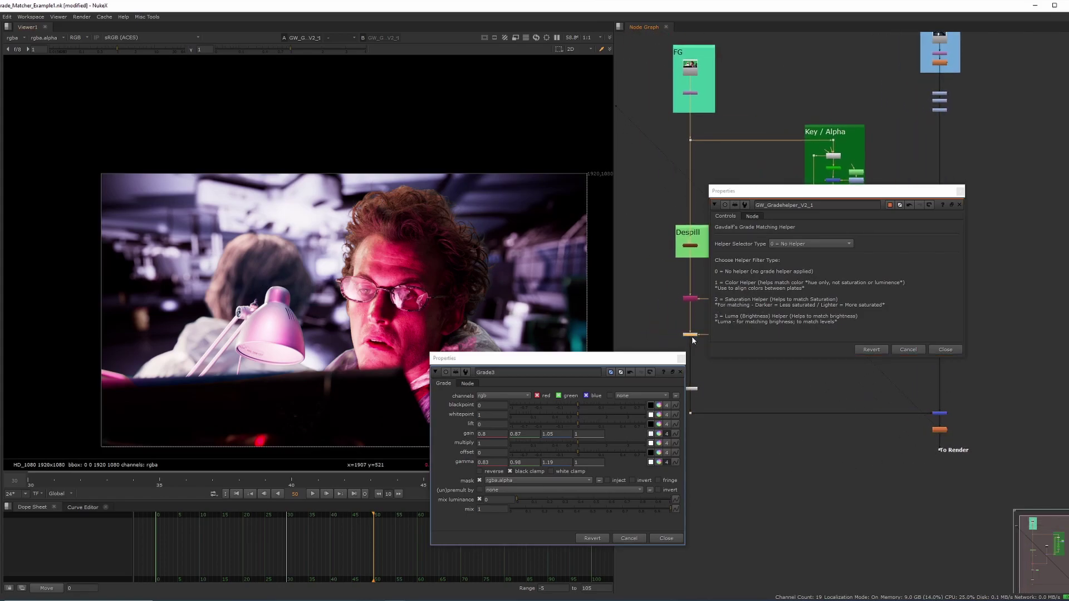
{"action": "left_click", "coordinate": [659, 437]}
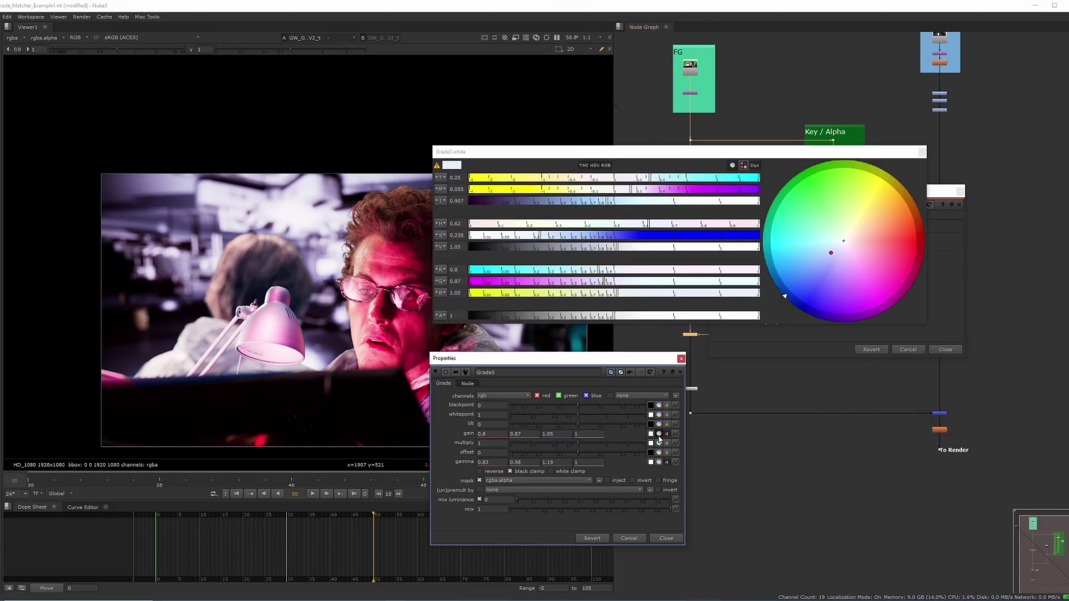
{"action": "left_click", "coordinate": [550, 462]}
{"action": "left_click", "coordinate": [649, 180]}
{"action": "left_click_drag", "start_coordinate": [649, 180], "coordinate": [623, 194]}
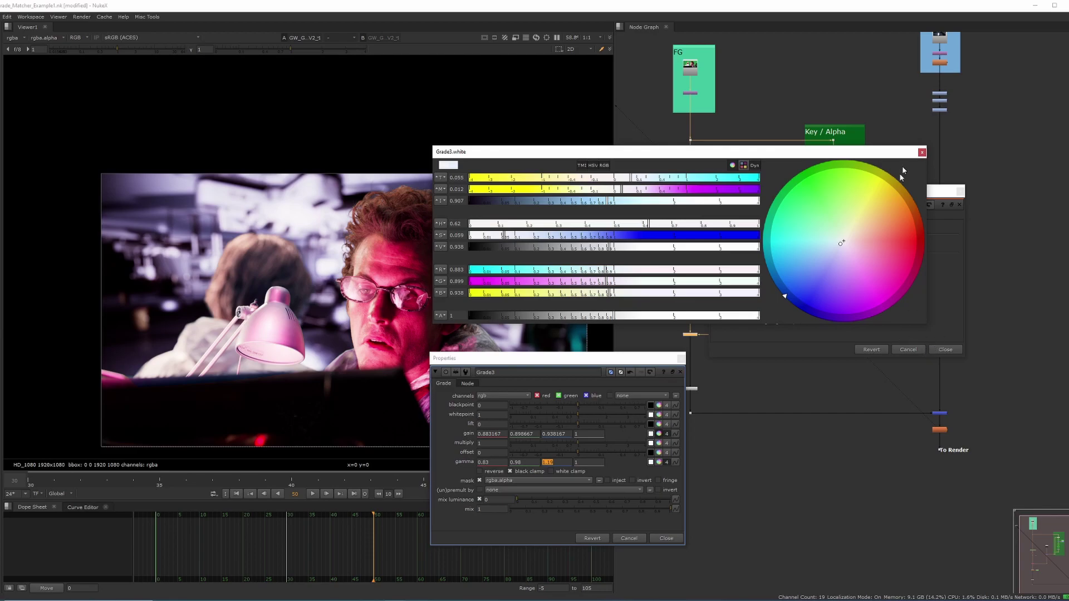
{"action": "left_click", "coordinate": [922, 152]}
- Close the Grade3 and GW_GradeHelper properties panels and reframe the comp in the Viewer
{"action": "left_click", "coordinate": [681, 360]}
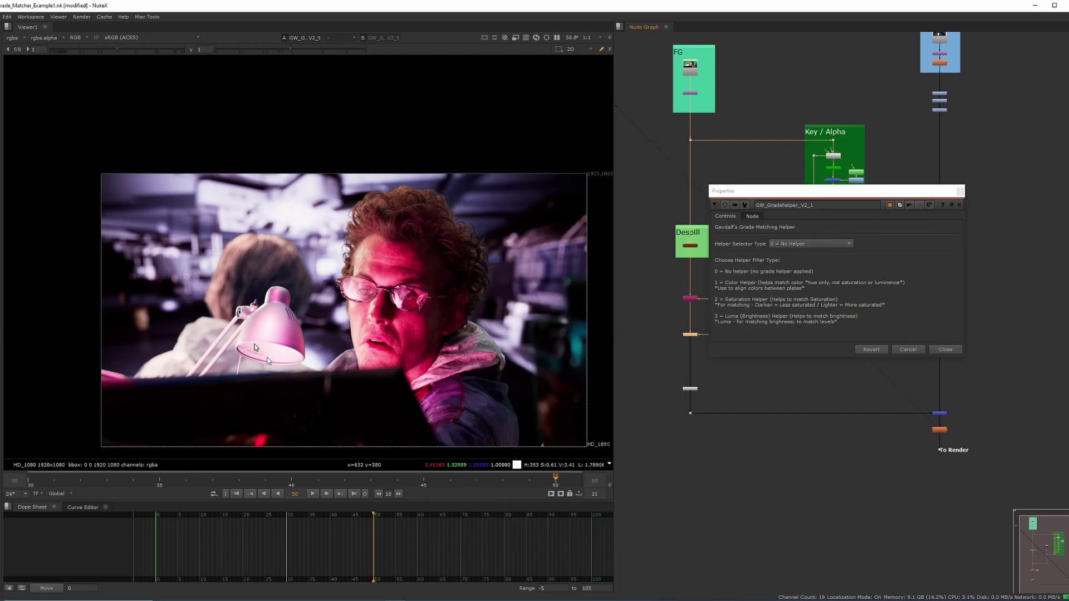
{"action": "middle_click_drag", "start_coordinate": [335, 302], "coordinate": [316, 329]}
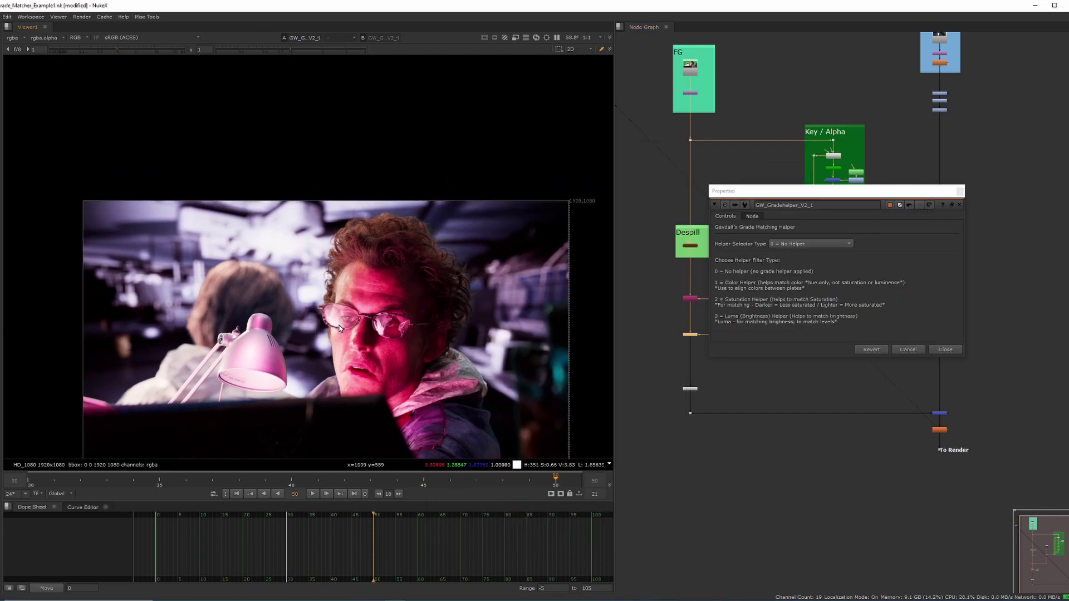
{"action": "scroll", "coordinate": [339, 326], "scroll_direction": "down", "scroll_amount": 1}
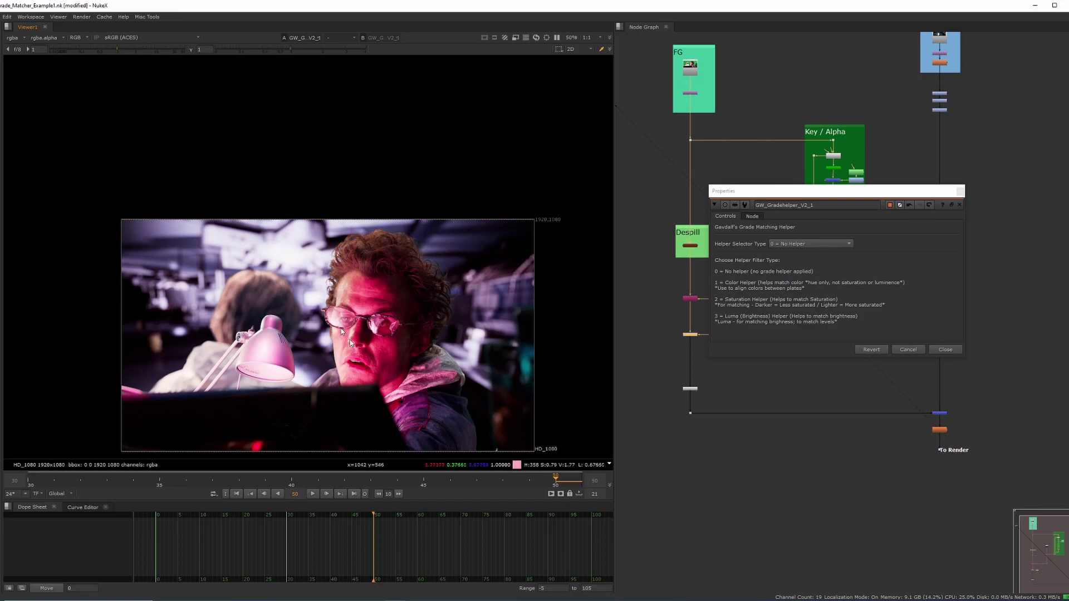
{"action": "left_click", "coordinate": [945, 350]}
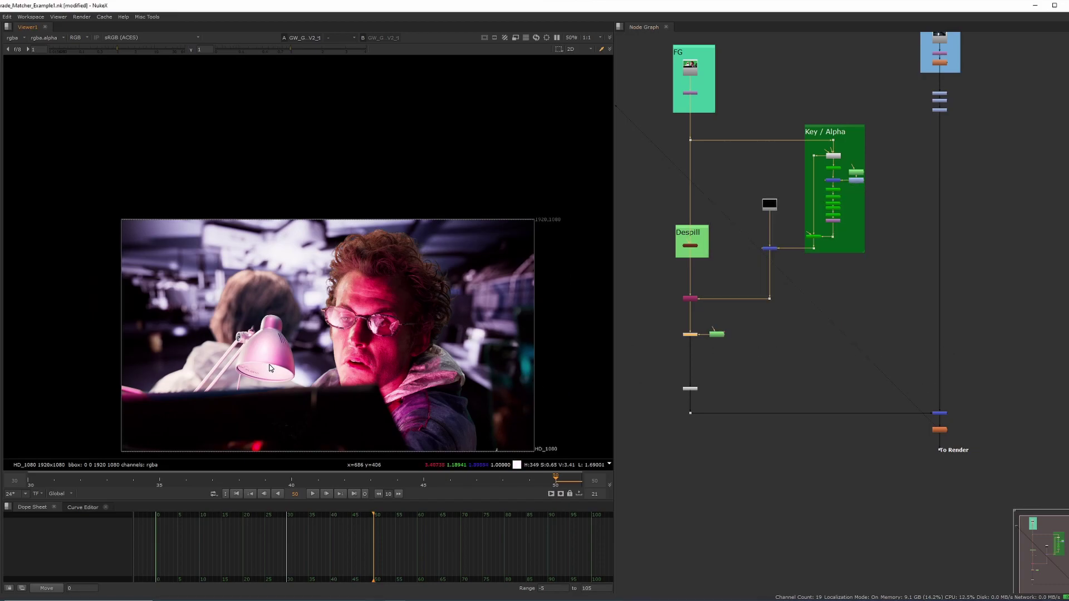
{"action": "scroll", "coordinate": [324, 362], "scroll_direction": "up", "scroll_amount": 2}
{"action": "scroll", "coordinate": [681, 382], "scroll_direction": "up", "scroll_amount": 2}
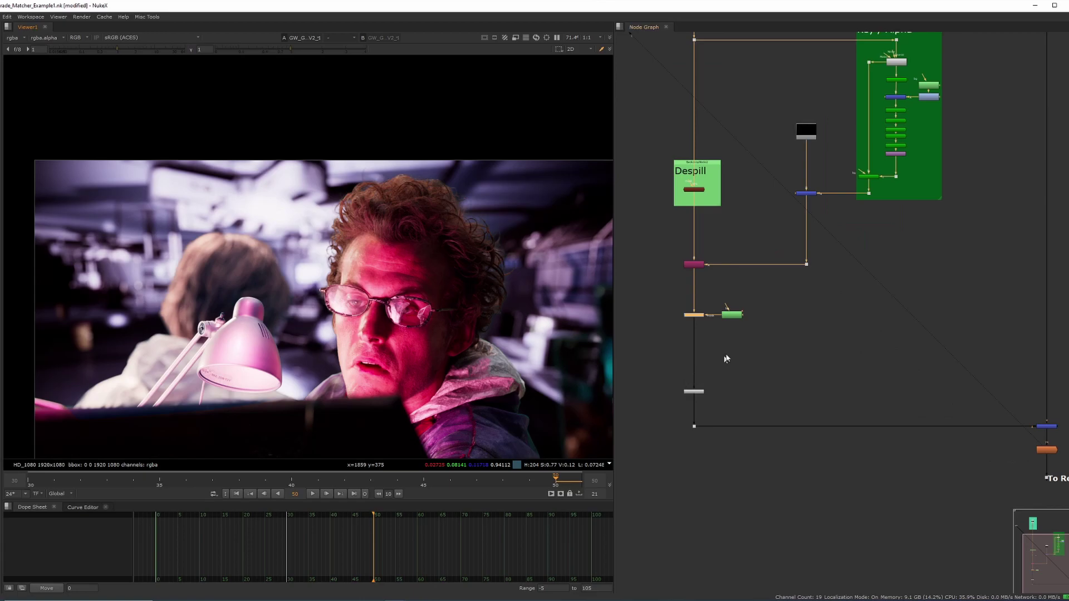
- Reopen Grade3 to check its values, pan to the image's right edge, then close it
{"action": "double_click", "coordinate": [695, 315]}
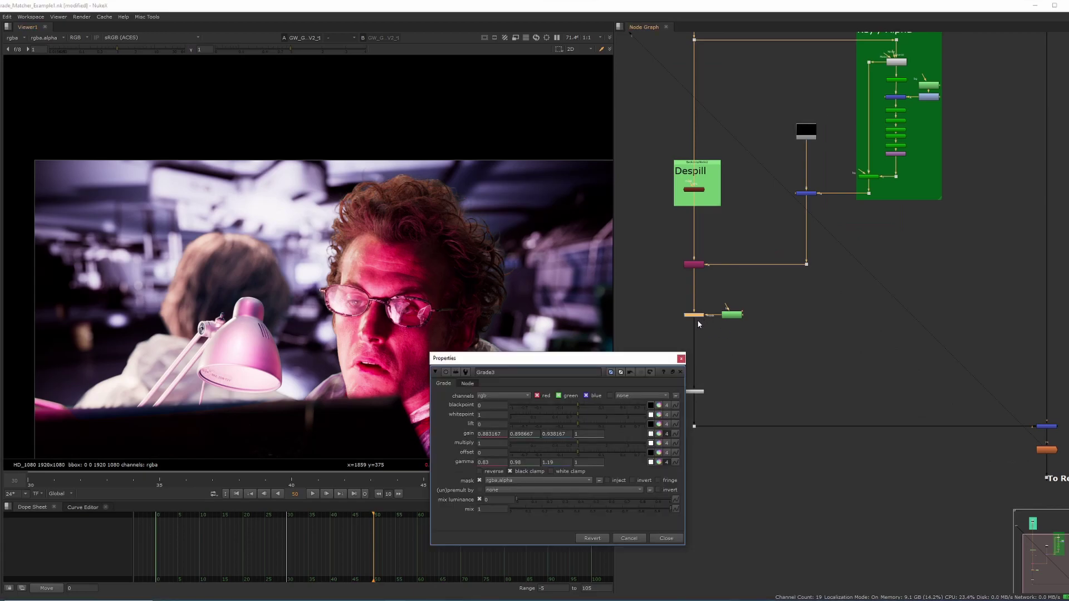
{"action": "left_click", "coordinate": [422, 273]}
{"action": "middle_click_drag", "start_coordinate": [423, 272], "coordinate": [321, 274]}
{"action": "middle_click_drag", "start_coordinate": [201, 310], "coordinate": [267, 266]}
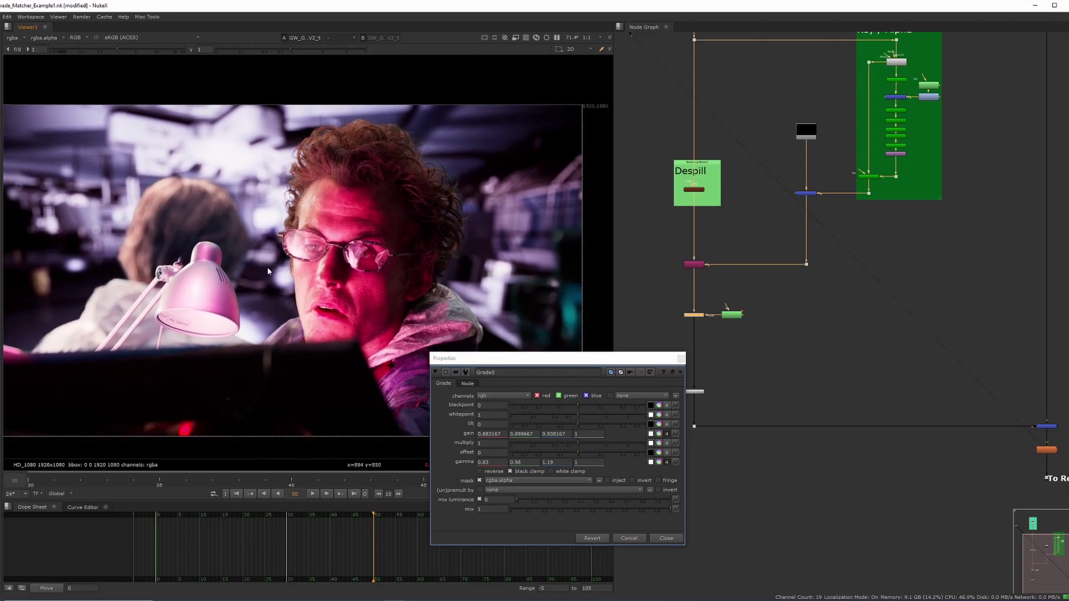
{"action": "scroll", "coordinate": [320, 293], "scroll_direction": "down", "scroll_amount": 2}
{"action": "left_click", "coordinate": [663, 538]}
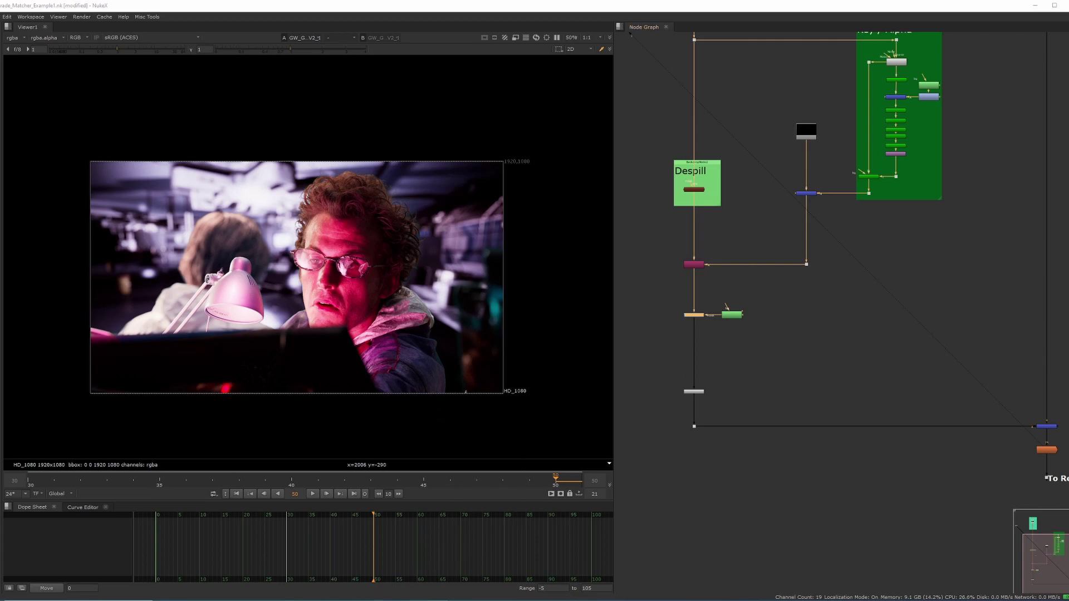
- Switch to Chrome and bring up the Matching Colour and Grade blog post
{"action": "key", "text": "alt+Tab"}
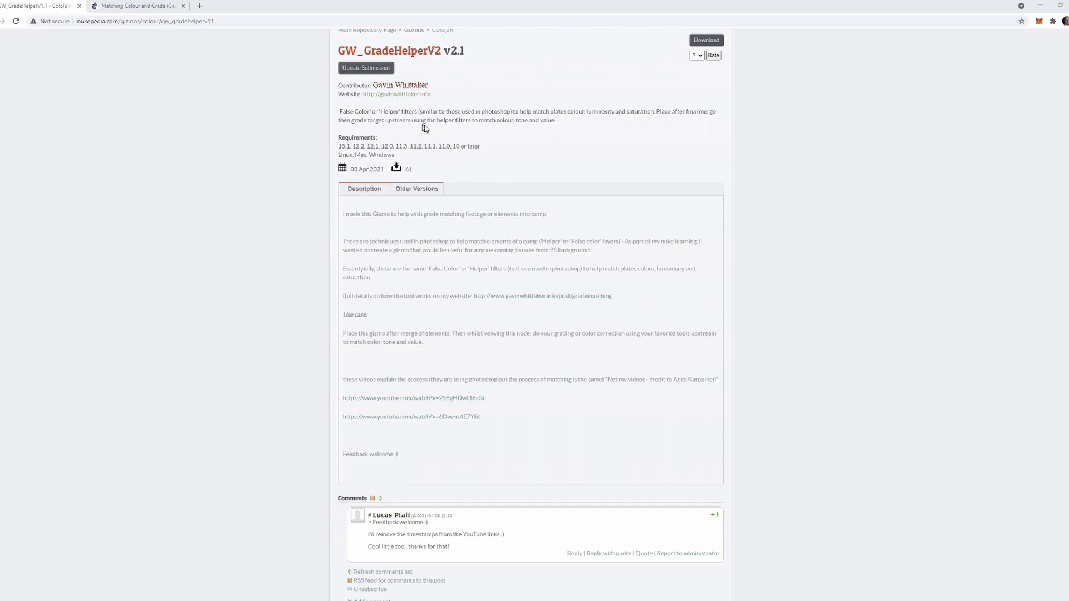
{"action": "scroll", "coordinate": [444, 191], "scroll_direction": "down", "scroll_amount": 1}
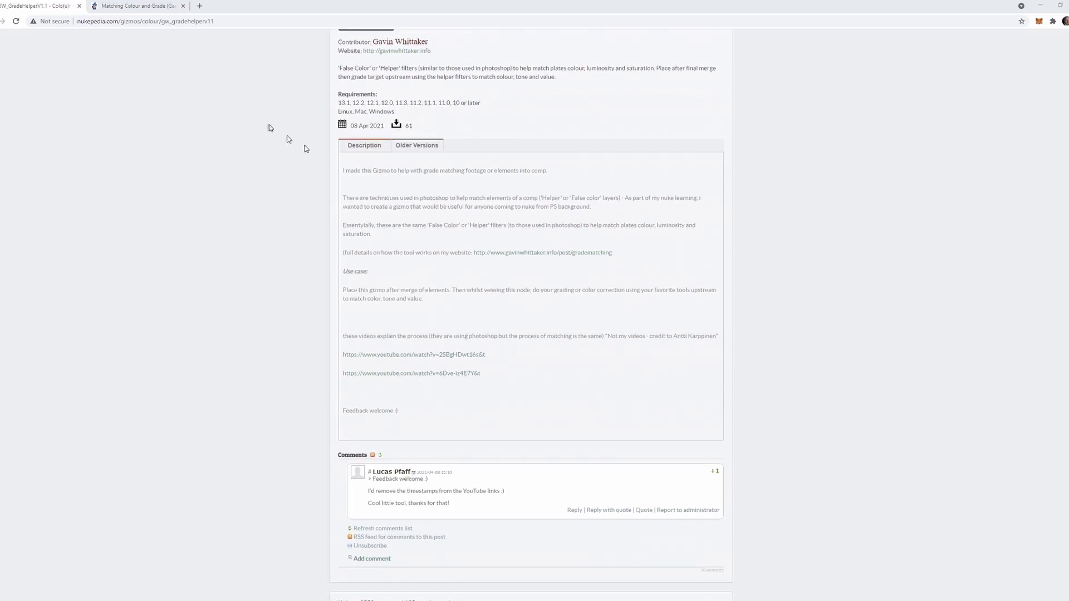
{"action": "left_click", "coordinate": [137, 6]}
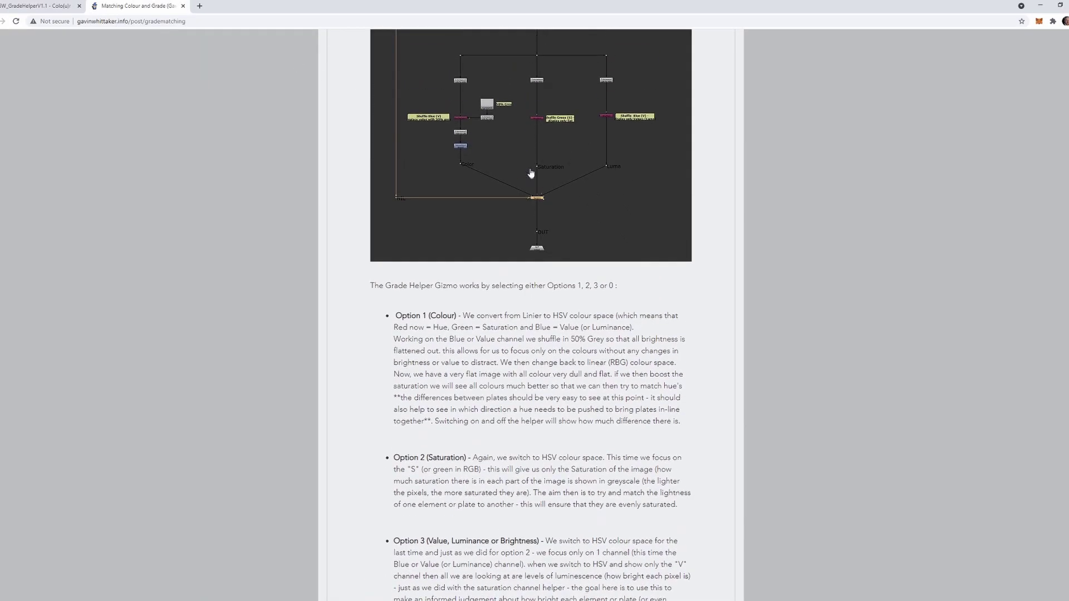
{"action": "scroll", "coordinate": [531, 174], "scroll_direction": "up", "scroll_amount": 6}
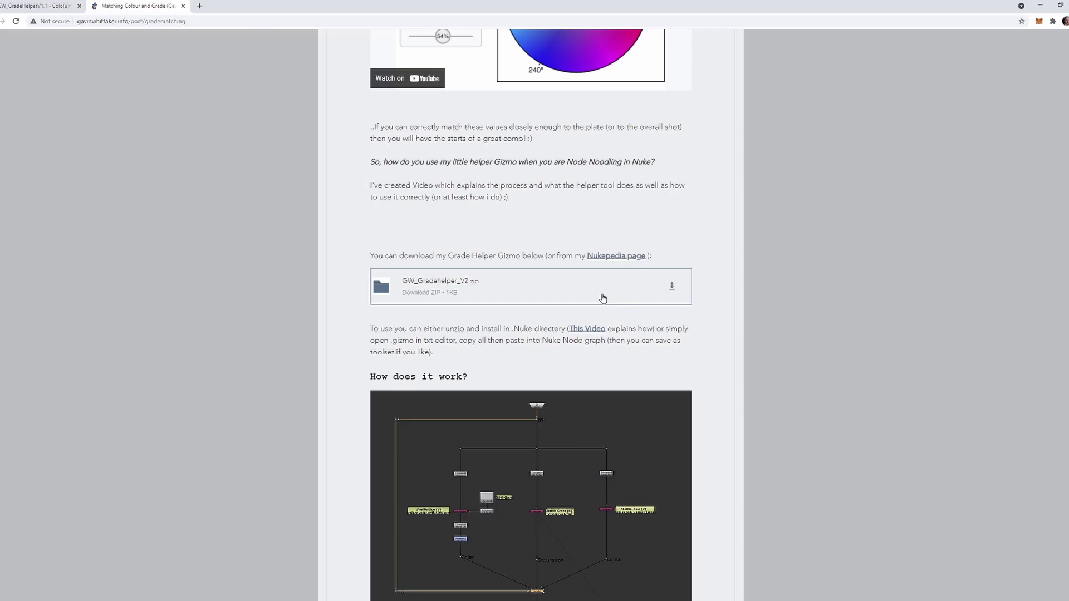
- Read through the post's Grade Helper explanation, then return to NukeX
{"action": "scroll", "coordinate": [603, 299], "scroll_direction": "down", "scroll_amount": 10}
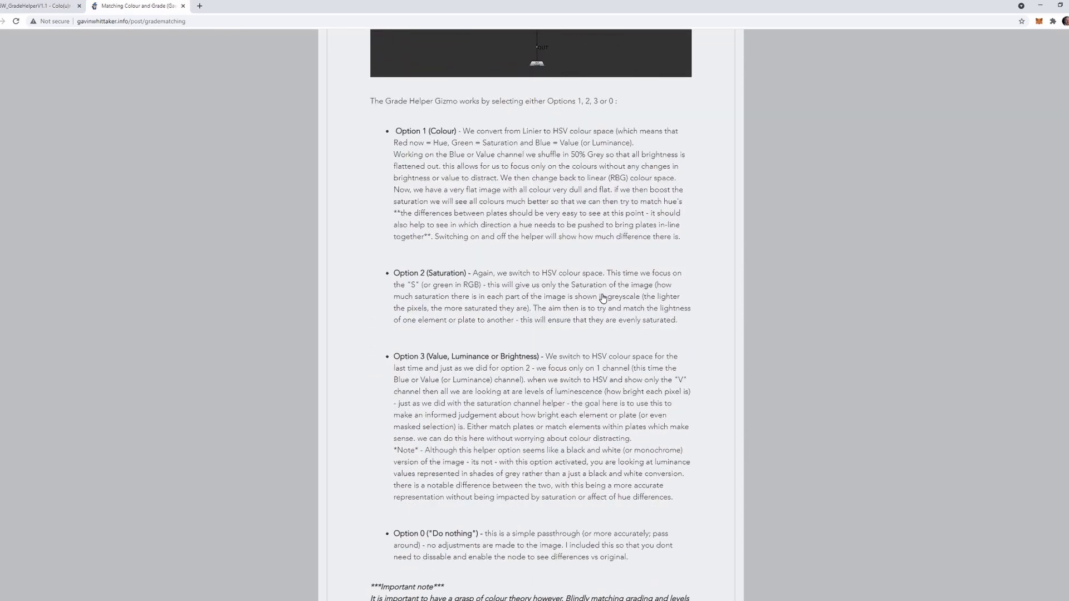
{"action": "scroll", "coordinate": [603, 299], "scroll_direction": "down", "scroll_amount": 6}
{"action": "scroll", "coordinate": [603, 299], "scroll_direction": "up", "scroll_amount": 8}
{"action": "scroll", "coordinate": [603, 298], "scroll_direction": "up", "scroll_amount": 15}
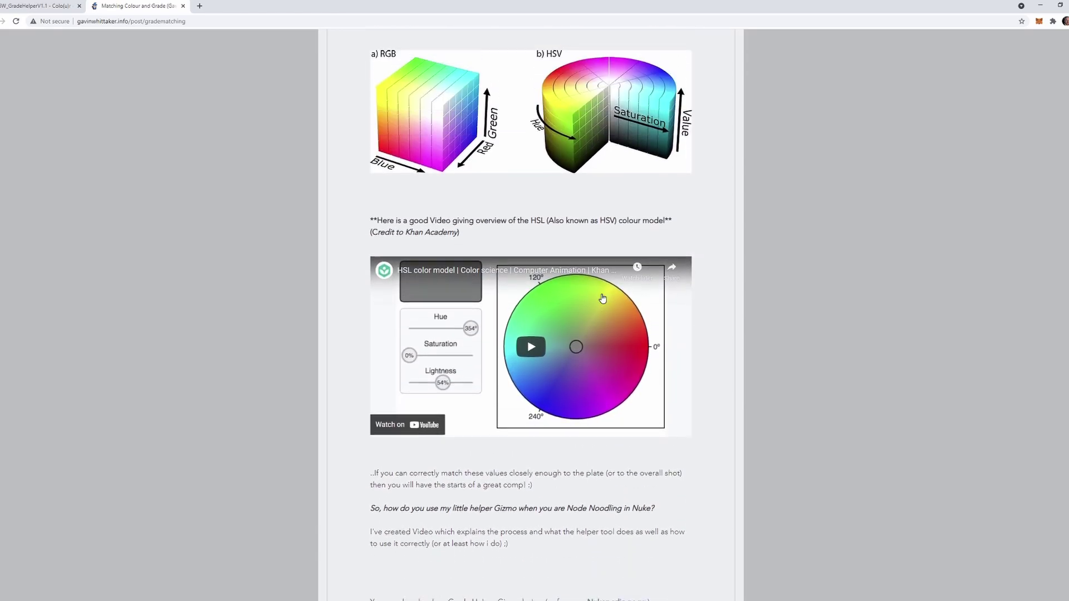
{"action": "scroll", "coordinate": [530, 304], "scroll_direction": "down", "scroll_amount": 9}
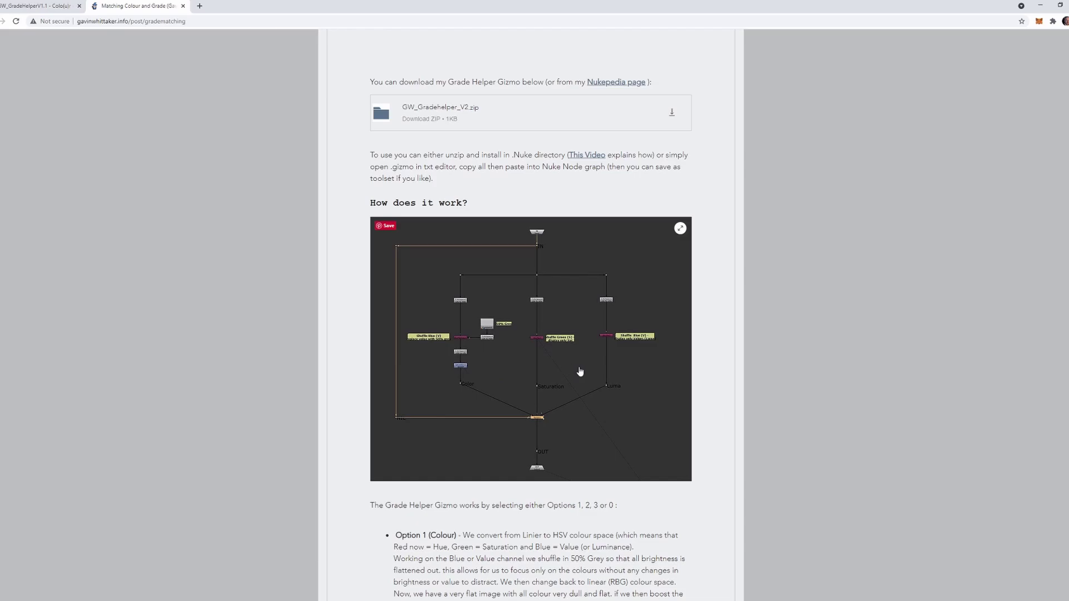
{"action": "scroll", "coordinate": [581, 371], "scroll_direction": "down", "scroll_amount": 2}
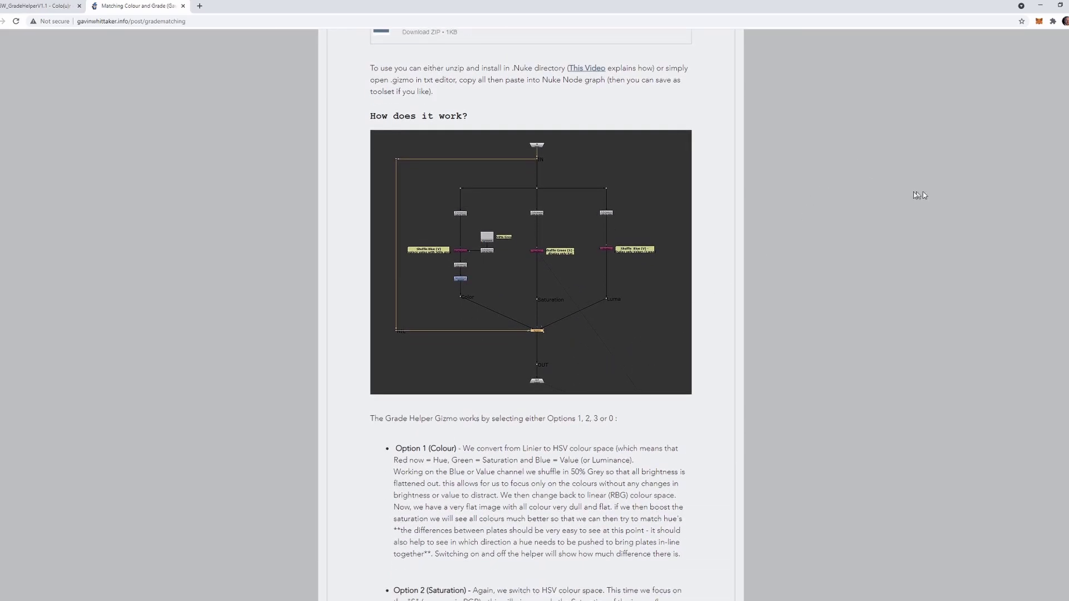
{"action": "key", "text": "alt+Tab"}
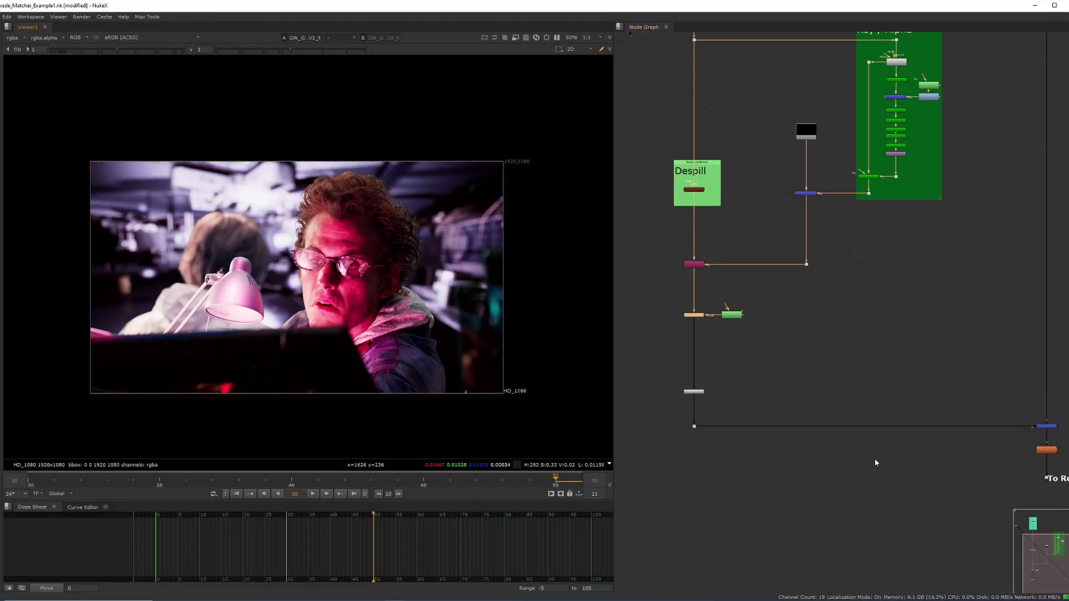